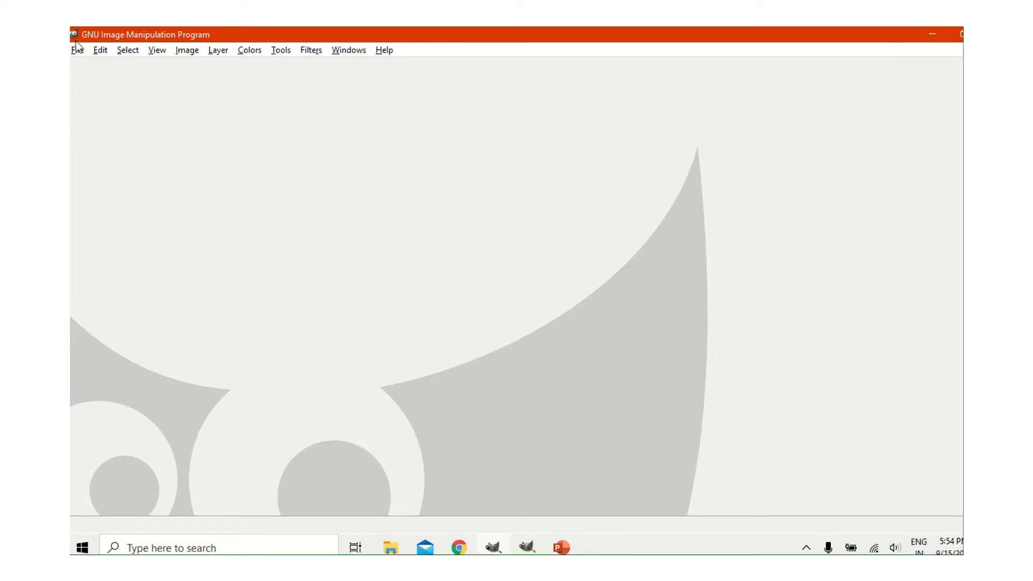
# Create a new blank 1500 × 1500 px RGB image
pyautogui.moveTo(411, 62)
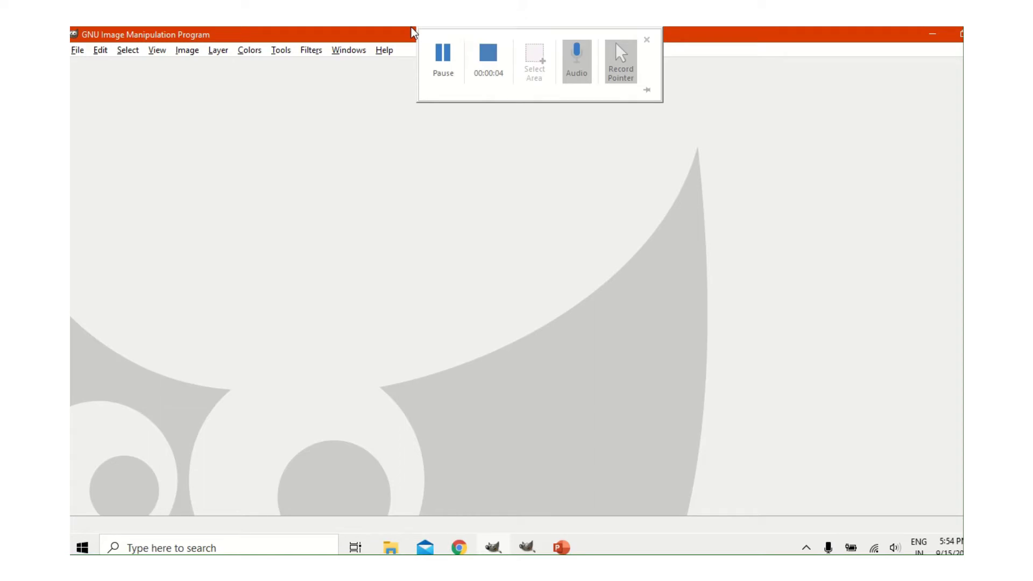
pyautogui.click(443, 57)
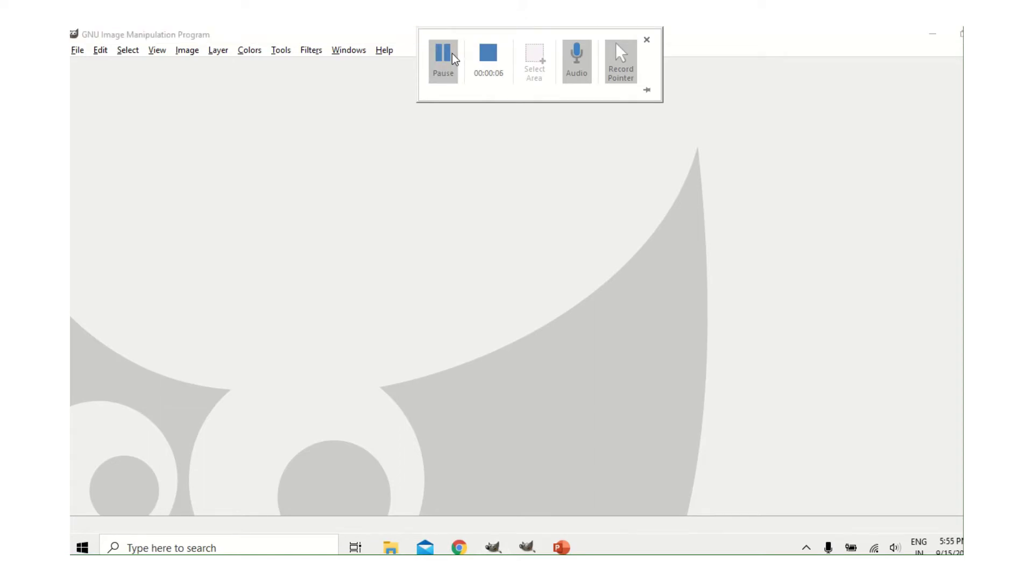
pyautogui.click(79, 52)
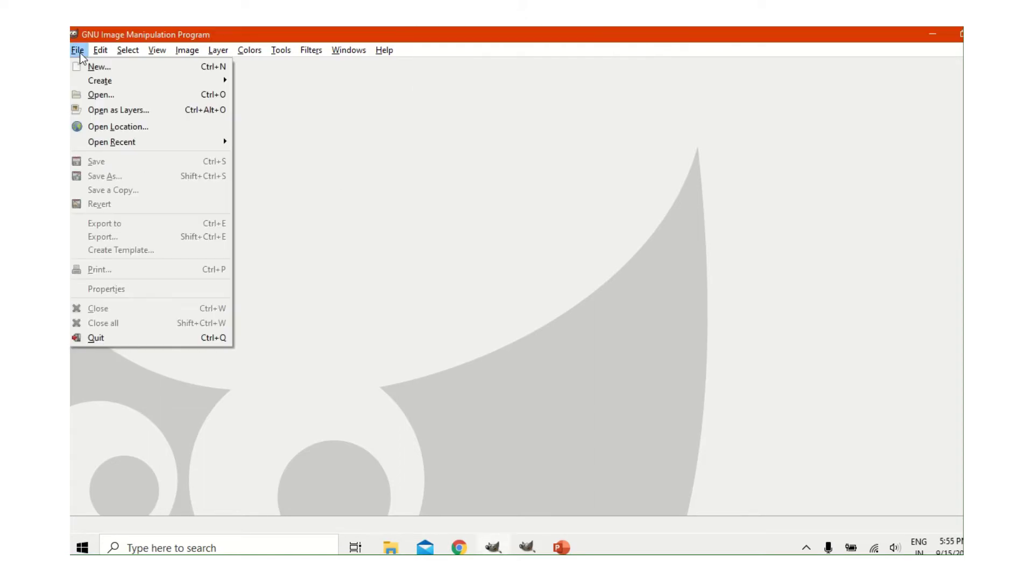
pyautogui.click(90, 69)
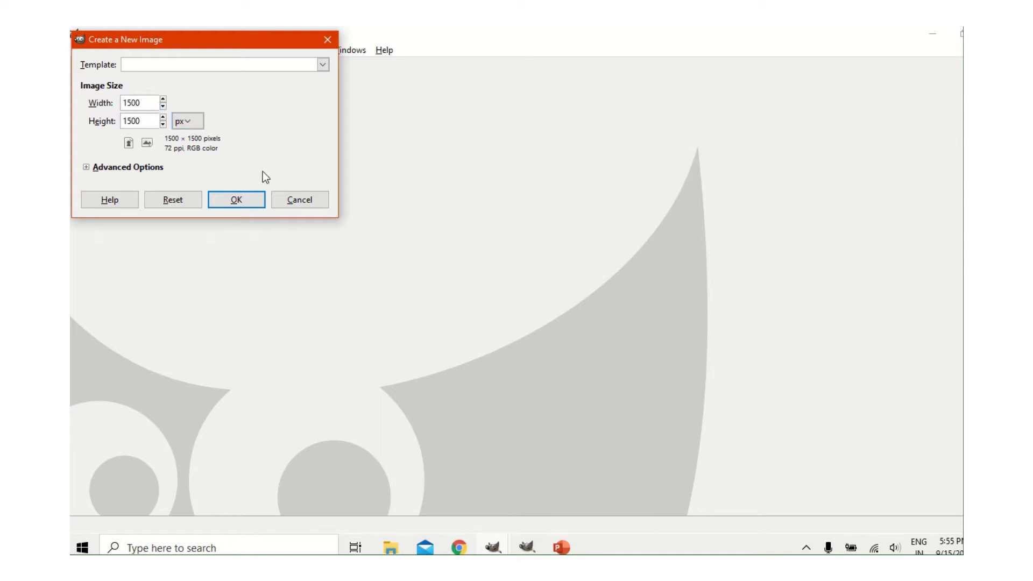
pyautogui.click(236, 200)
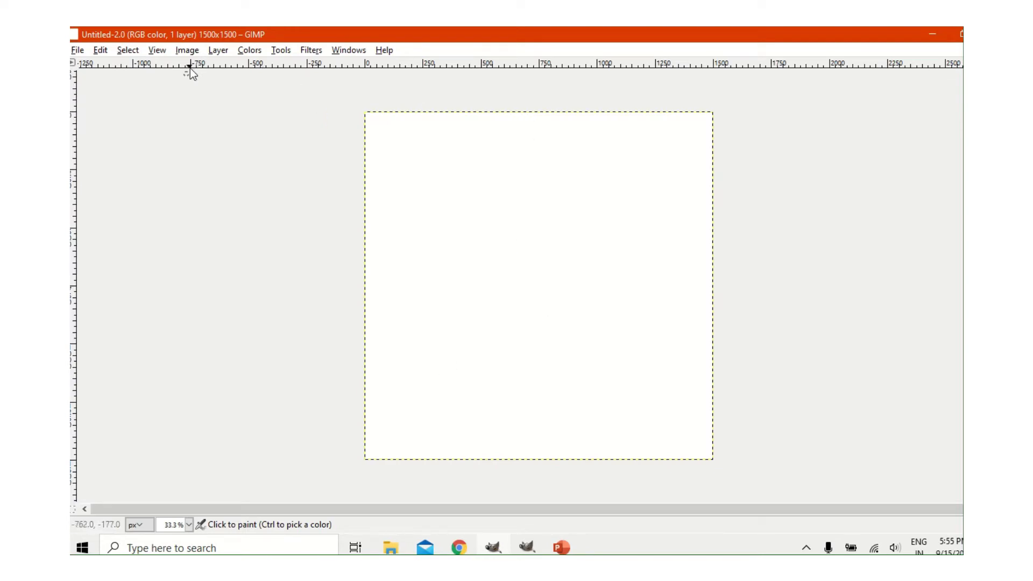
# Add a horizontal guide at position 500 px
pyautogui.moveTo(419, 74)
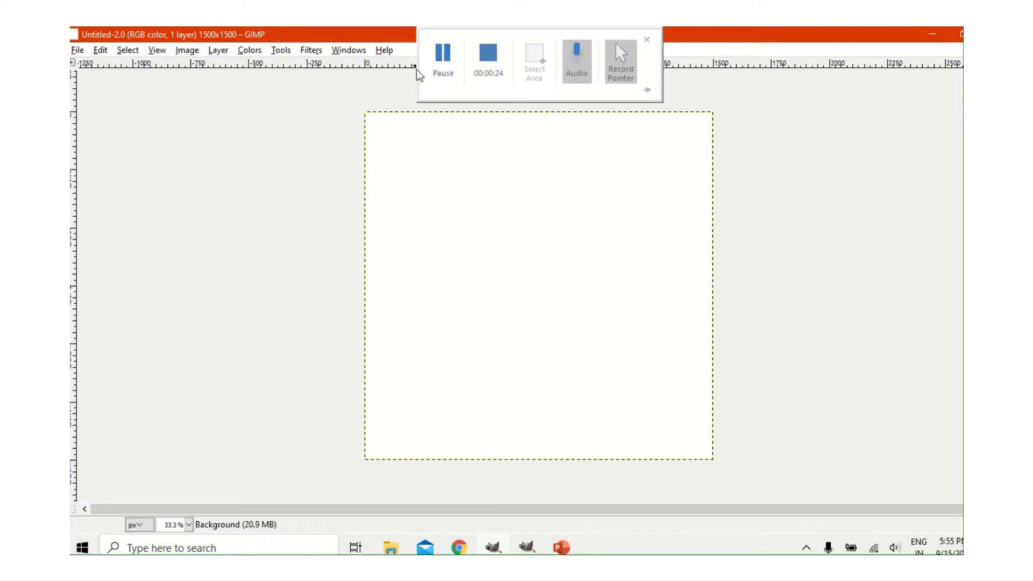
pyautogui.click(438, 66)
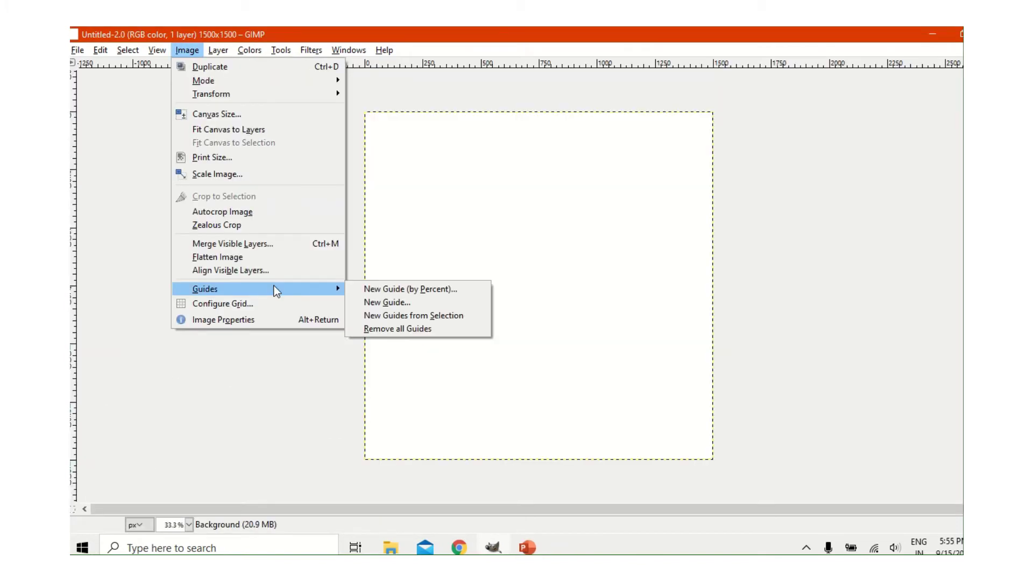
pyautogui.click(385, 302)
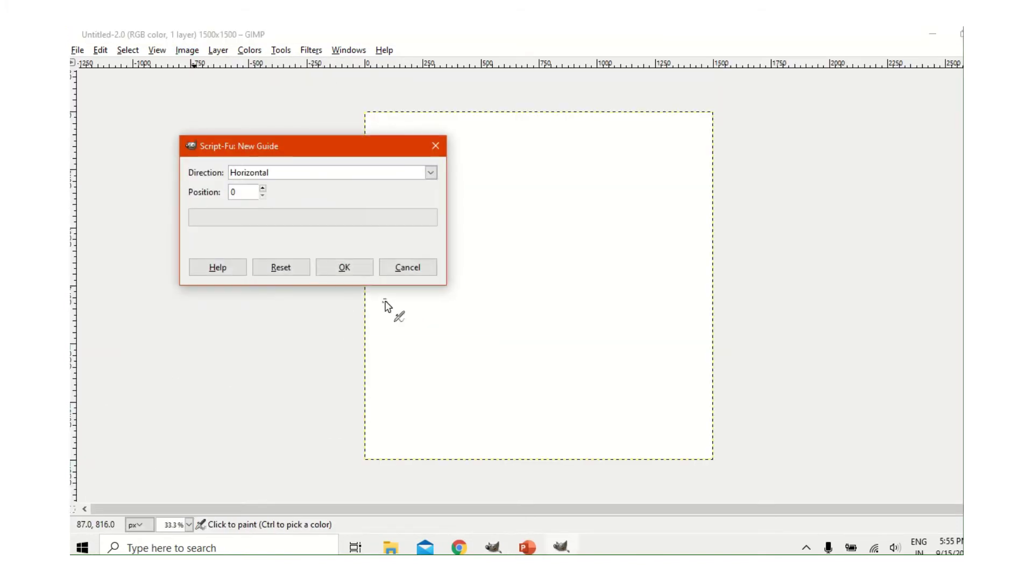
pyautogui.click(232, 192)
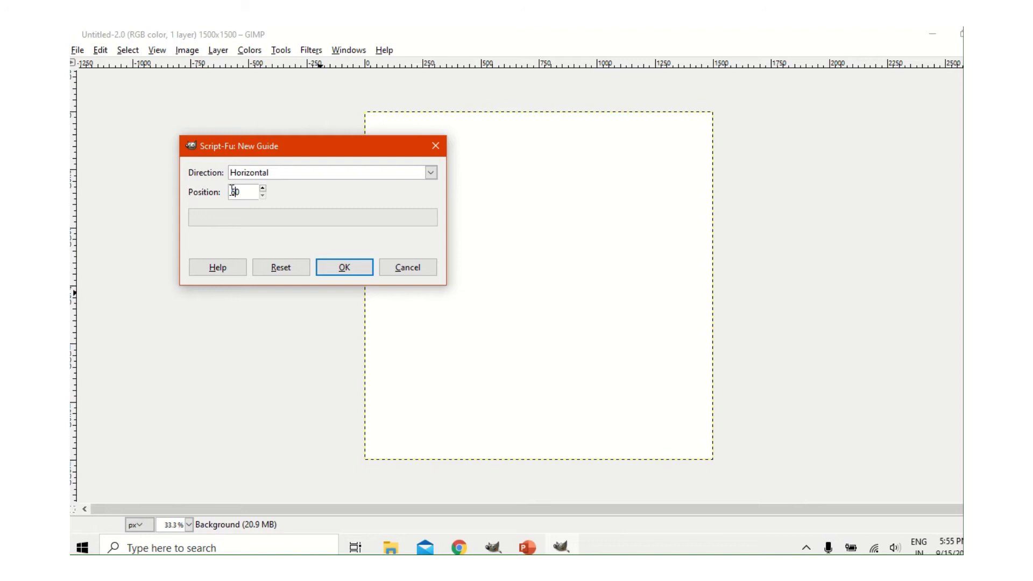
pyautogui.click(356, 270)
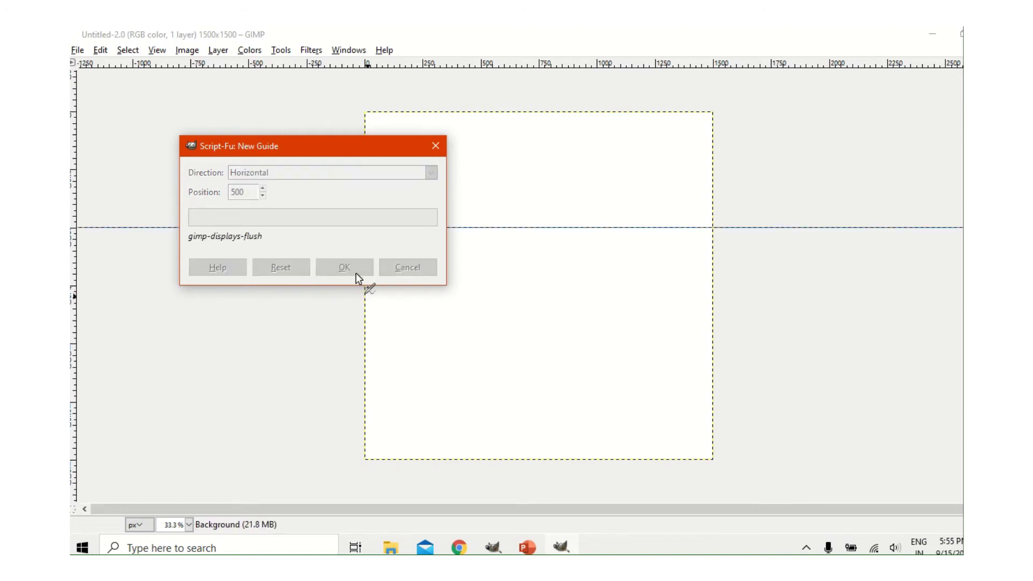
# Add a second horizontal guide at position 1000 px
pyautogui.click(189, 50)
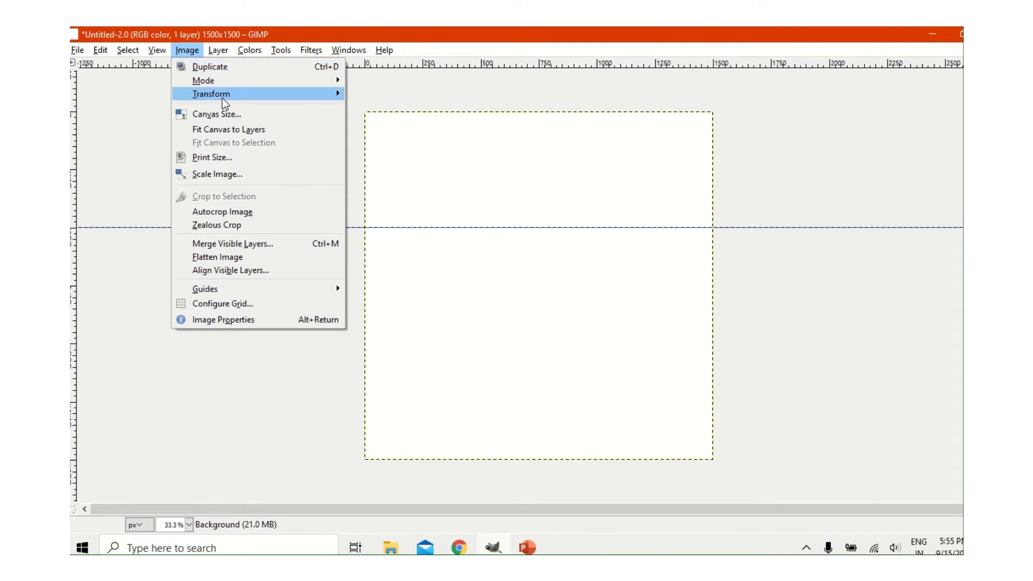
pyautogui.moveTo(280, 288)
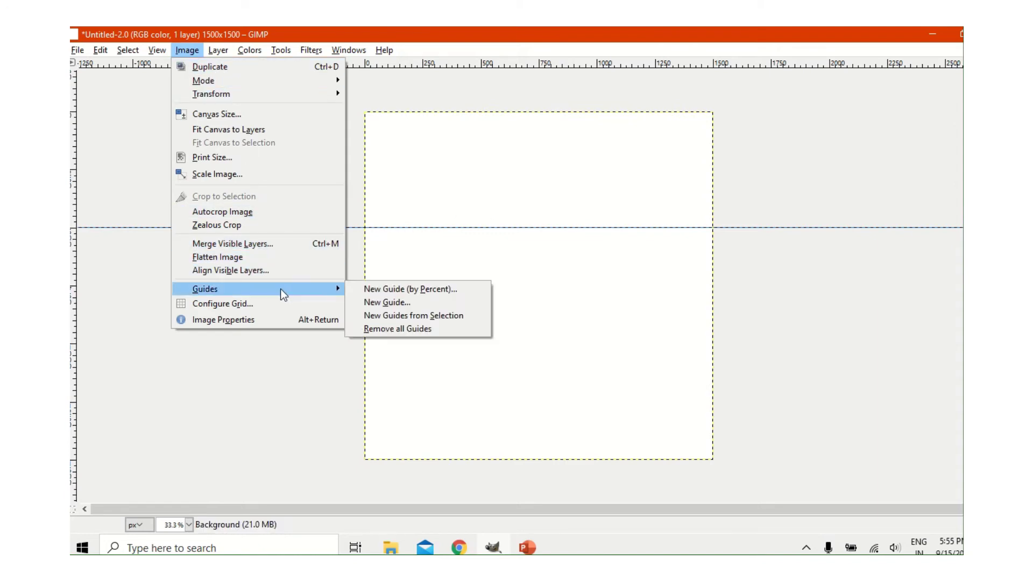
pyautogui.click(363, 305)
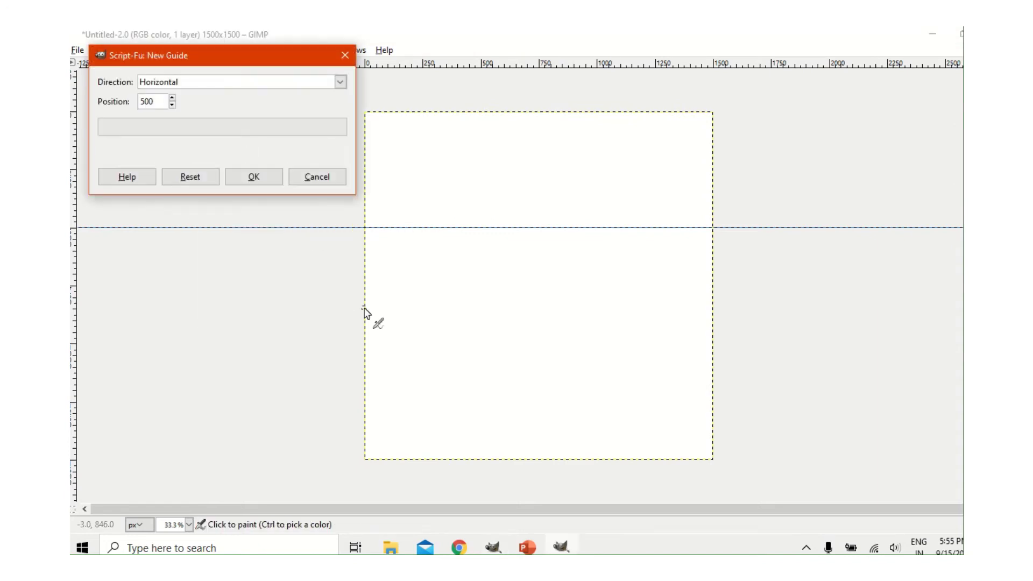
pyautogui.click(144, 103)
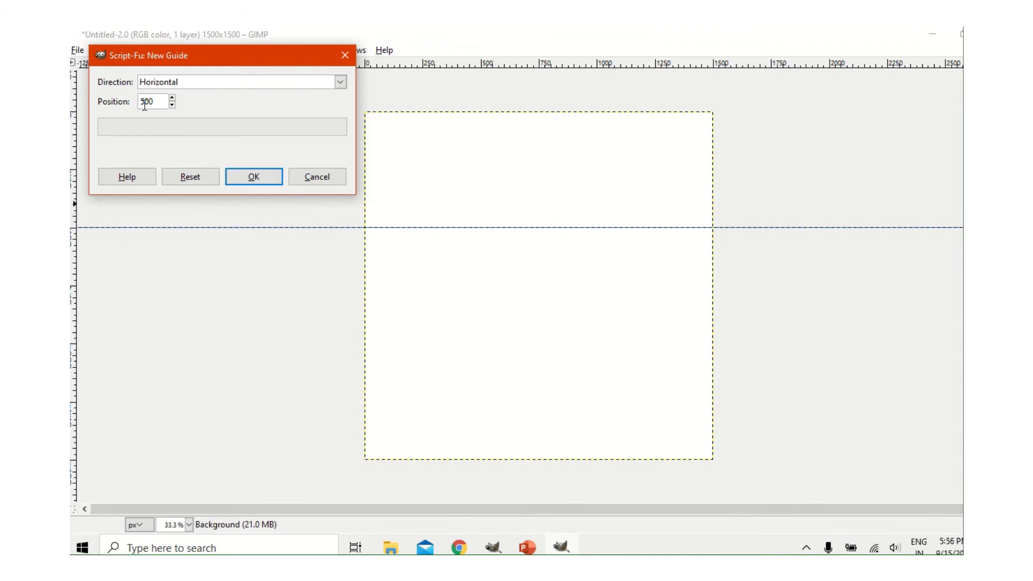
pyautogui.write('1000')
pyautogui.click(249, 183)
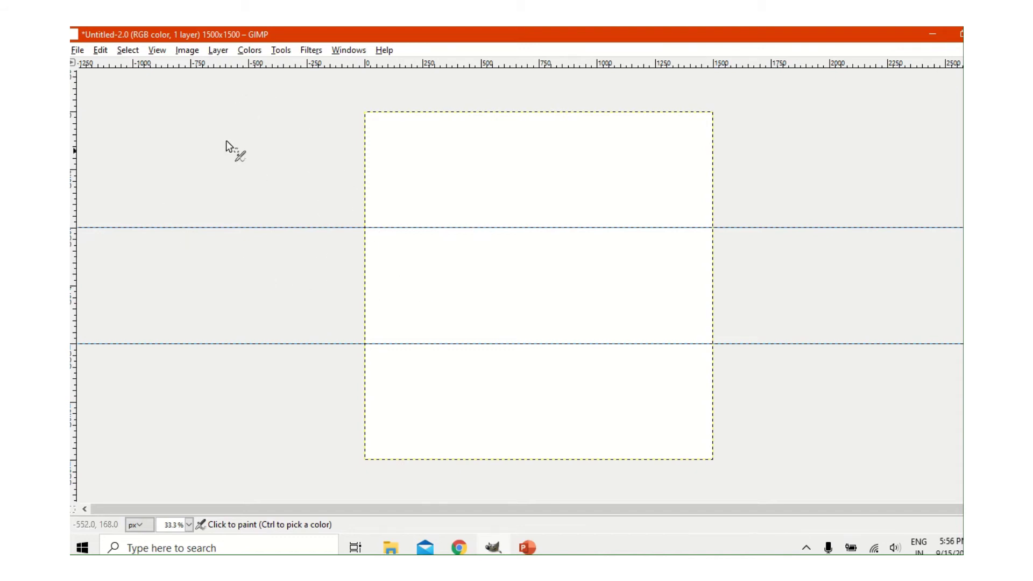
# Start a new guide and switch its direction to Vertical
pyautogui.click(181, 47)
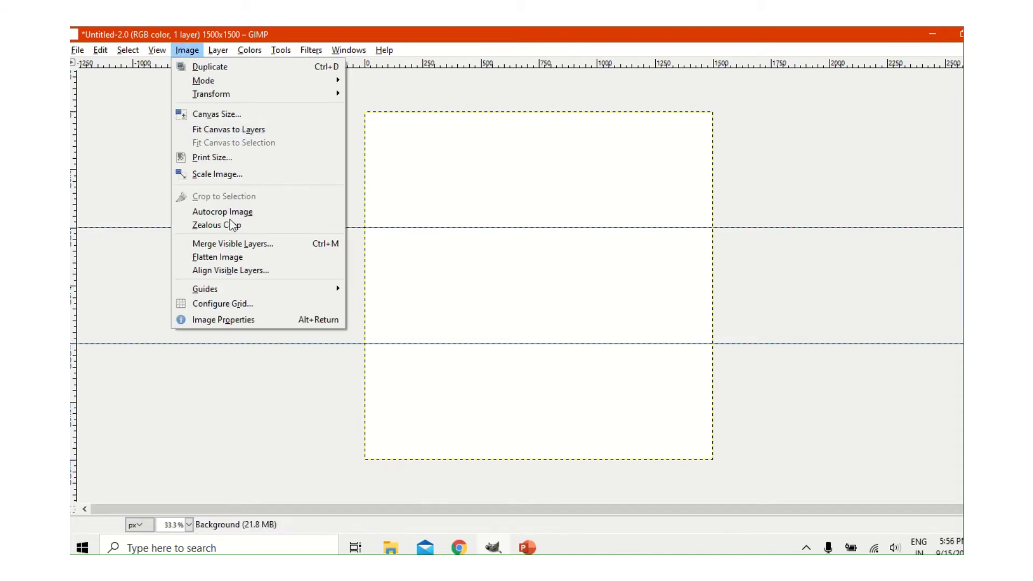
pyautogui.moveTo(240, 287)
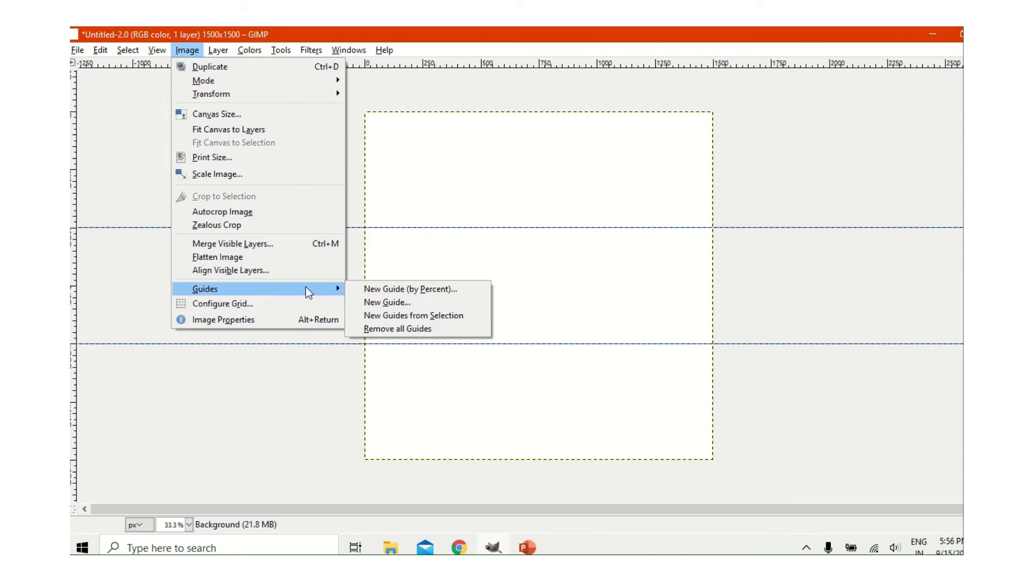
pyautogui.click(369, 304)
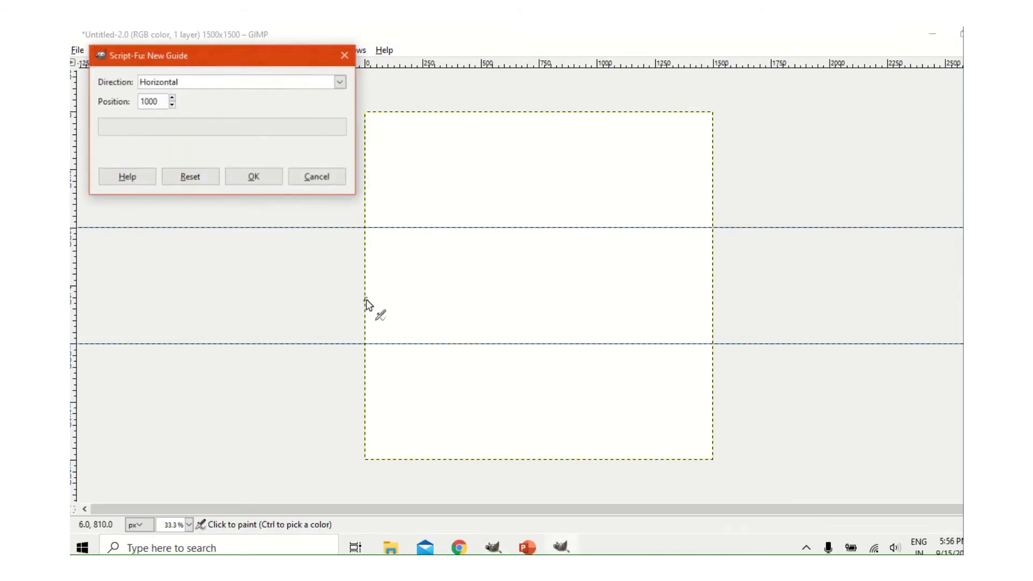
pyautogui.click(341, 88)
pyautogui.click(286, 104)
pyautogui.click(340, 82)
pyautogui.click(340, 81)
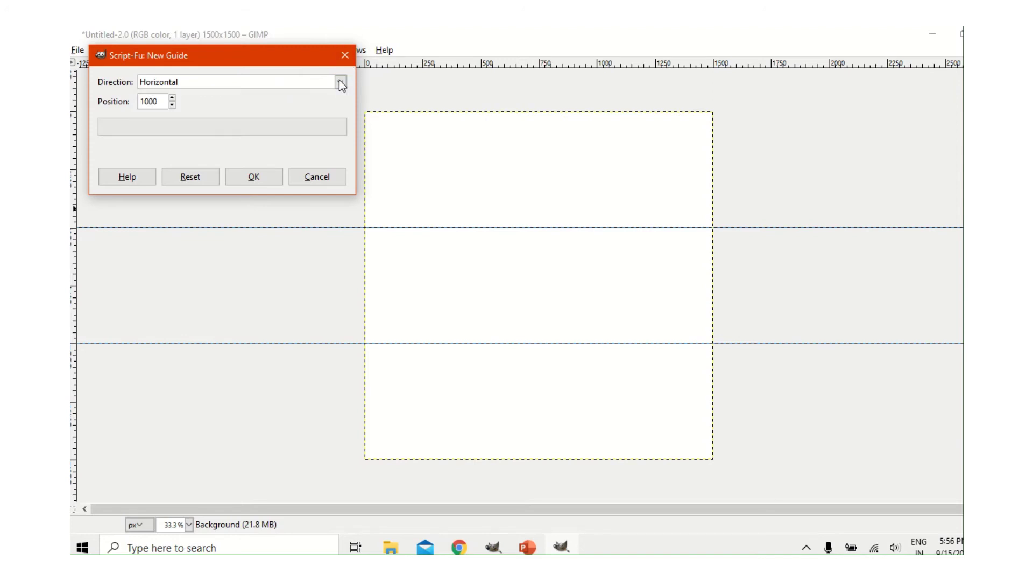
pyautogui.click(340, 81)
pyautogui.click(339, 81)
pyautogui.click(340, 83)
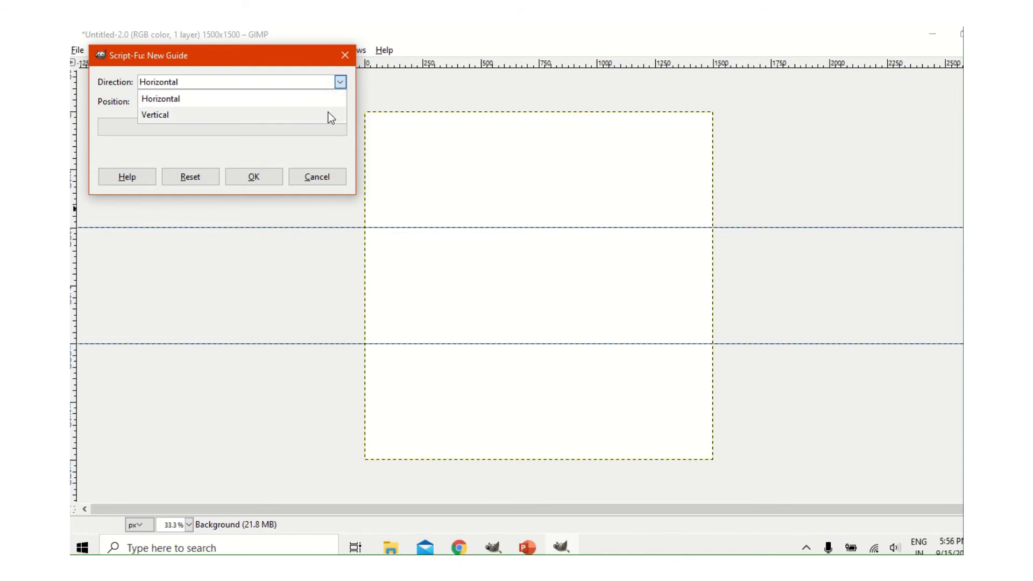
pyautogui.click(331, 116)
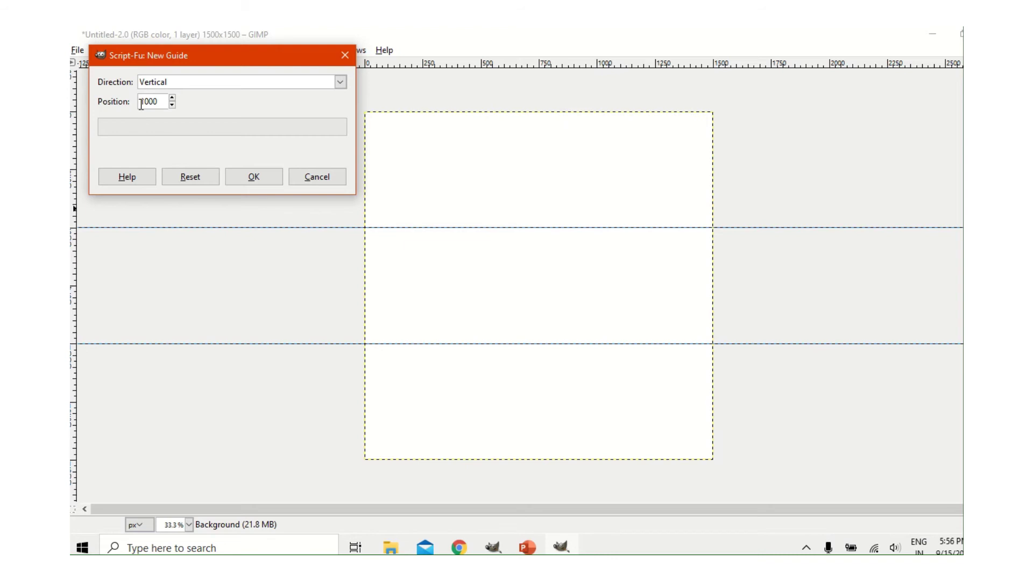
# Set the vertical guide's position to 500 px and add it
pyautogui.click(149, 102)
pyautogui.press('BackSpace')
pyautogui.press('BackSpace')
pyautogui.click(260, 182)
# Add a second vertical guide at 1000 px, completing the nine-cell grid
pyautogui.click(187, 50)
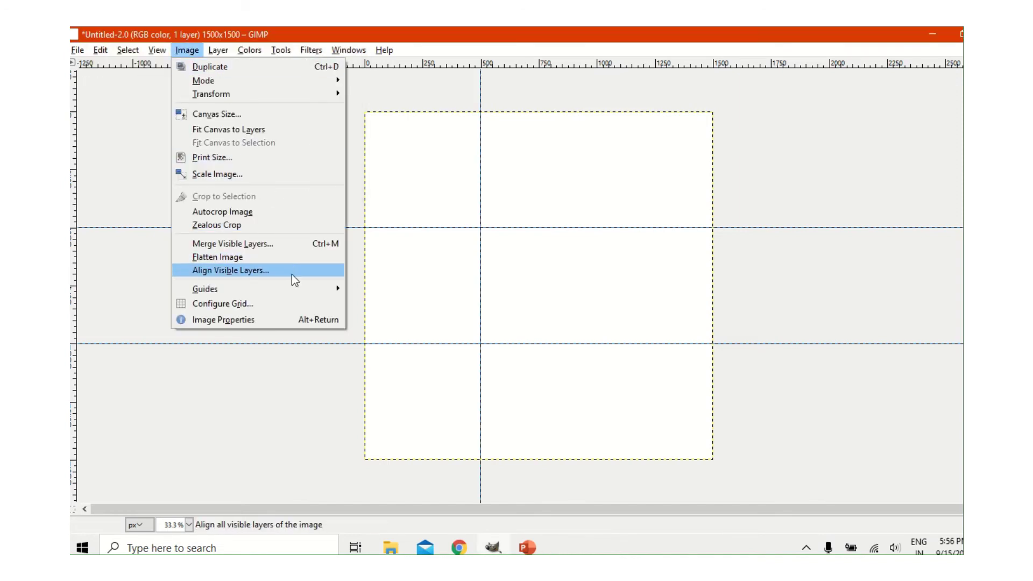
pyautogui.moveTo(292, 284)
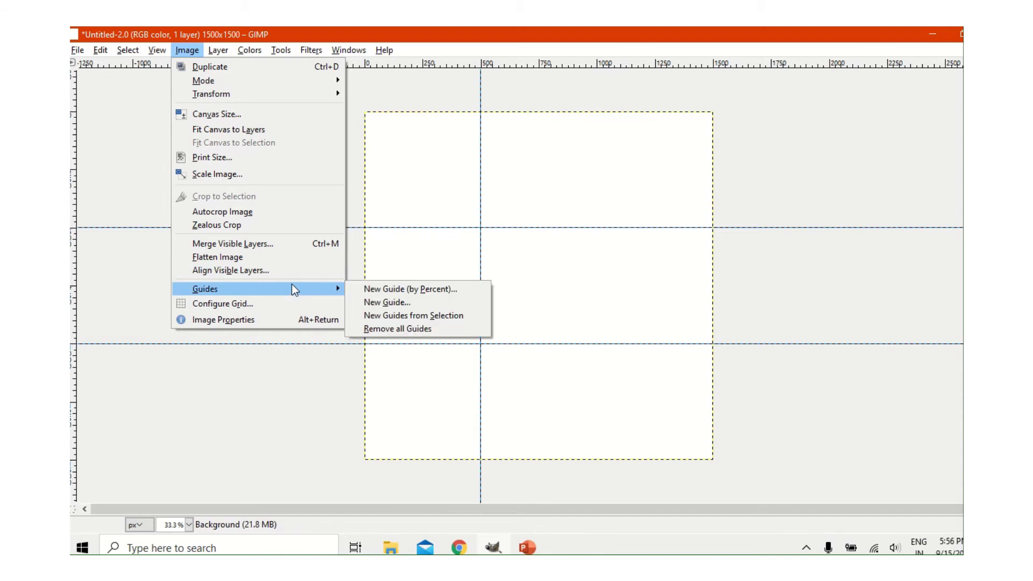
pyautogui.click(366, 304)
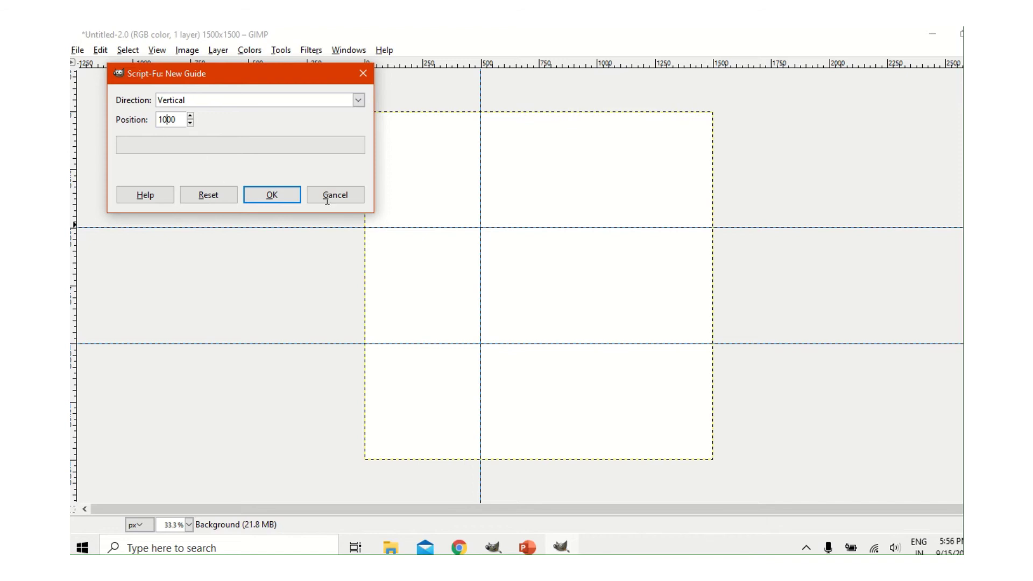
pyautogui.click(285, 198)
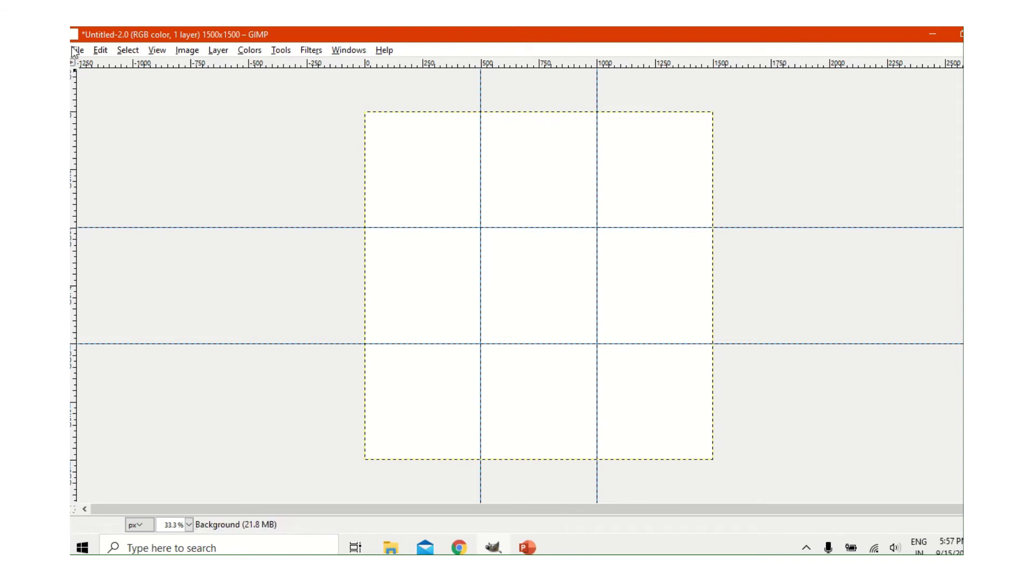
# Bring the tiger stamp gimp 1.jpg from the Desktop into the canvas as a layer
pyautogui.moveTo(427, 27)
pyautogui.click(441, 51)
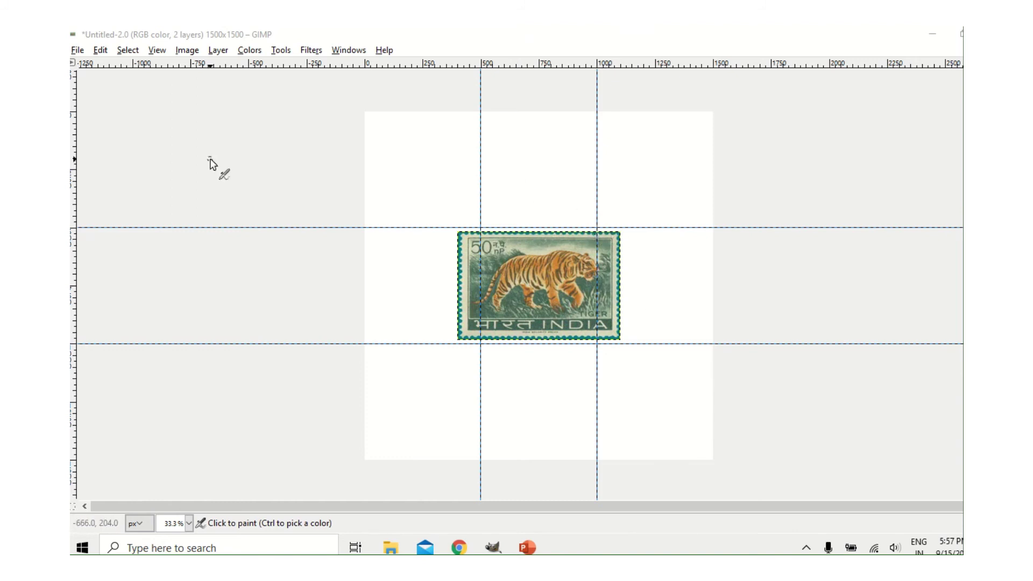
pyautogui.click(77, 50)
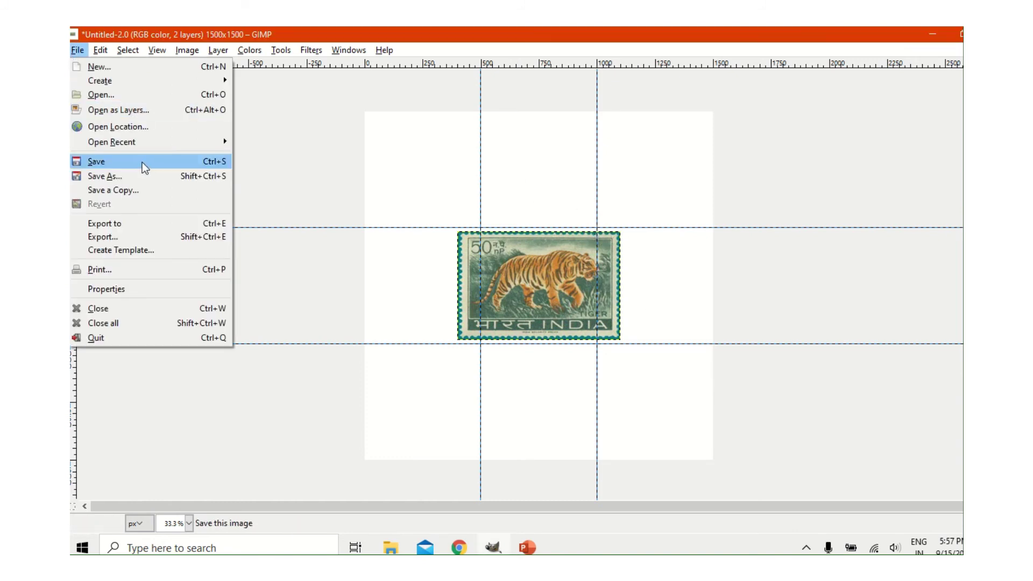
pyautogui.click(153, 97)
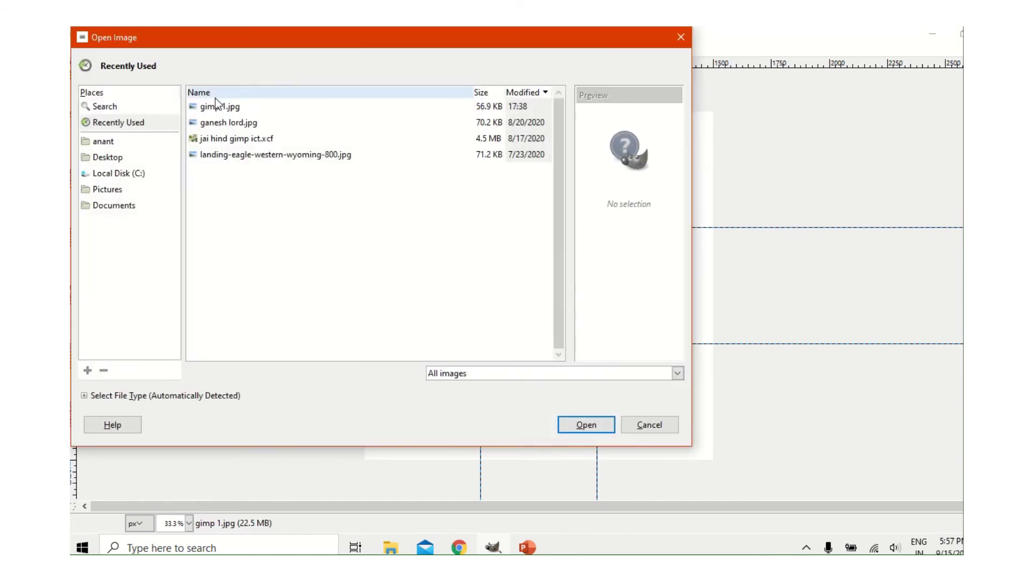
pyautogui.click(134, 160)
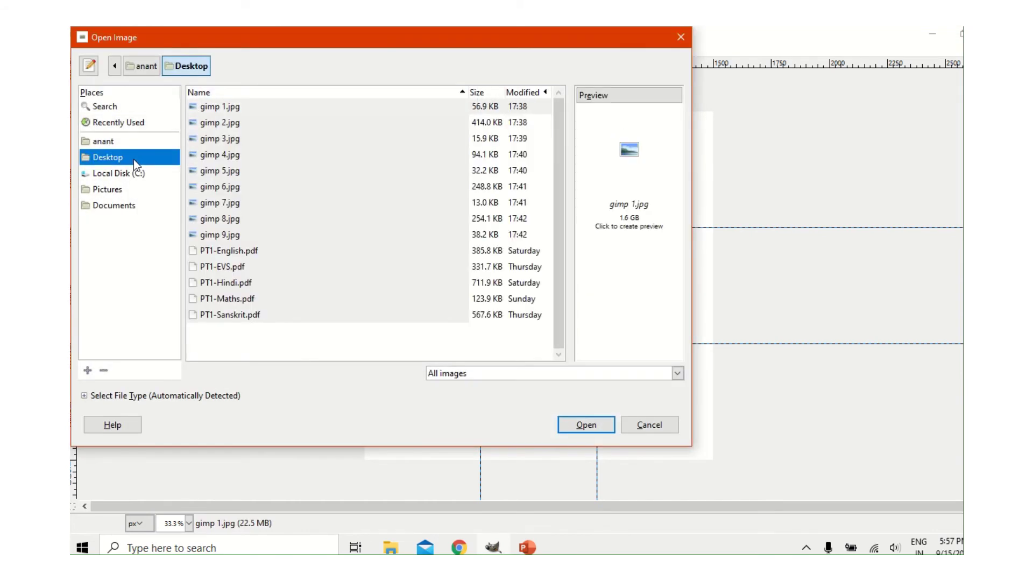
pyautogui.click(608, 183)
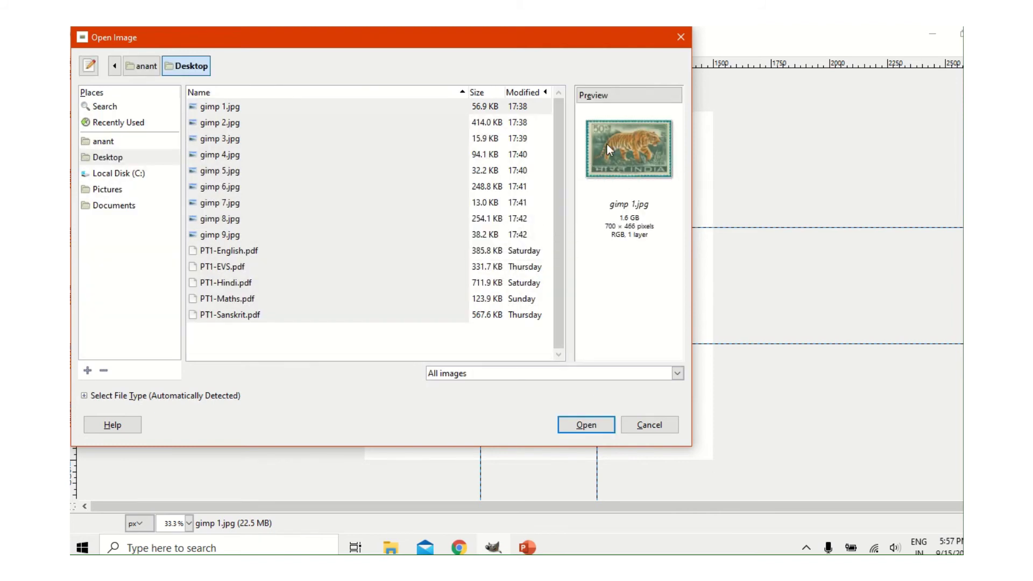
pyautogui.moveTo(630, 151); pyautogui.dragTo(596, 121)
pyautogui.click(681, 38)
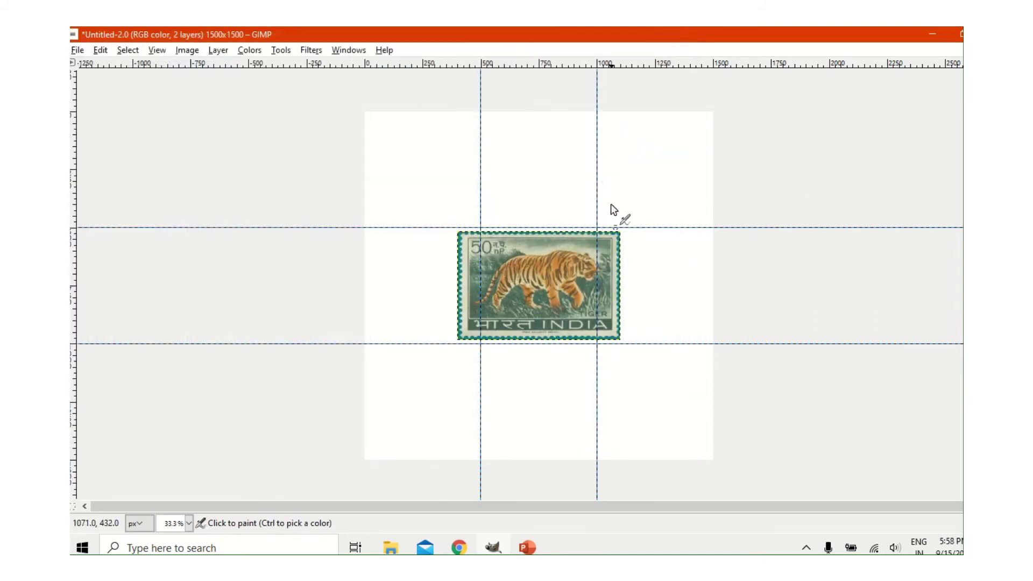
# Place a floating toolbox at the left and move the tiger stamp into the bottom-left cell
pyautogui.click(281, 50)
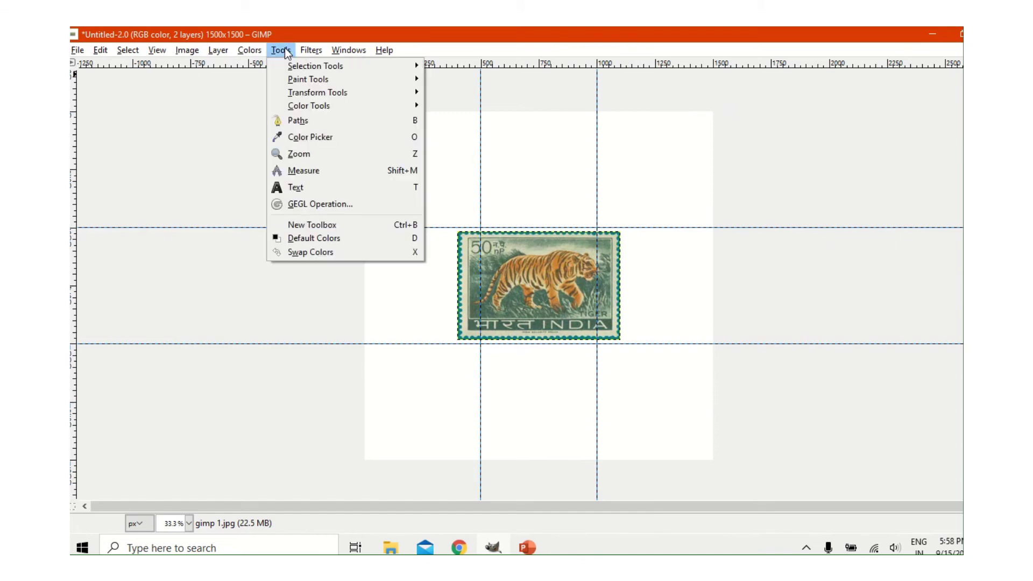
pyautogui.click(311, 226)
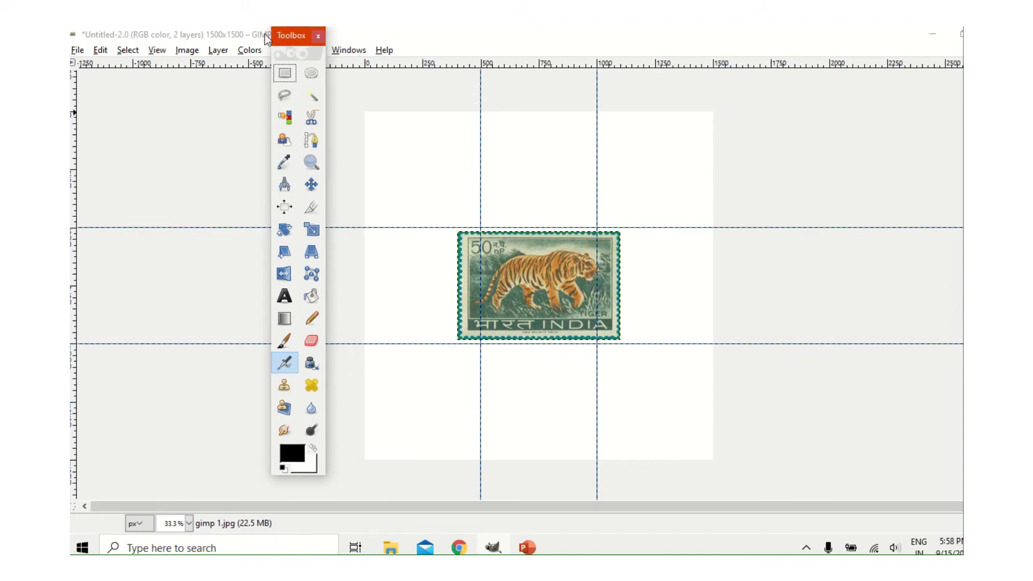
pyautogui.moveTo(295, 35); pyautogui.dragTo(120, 70)
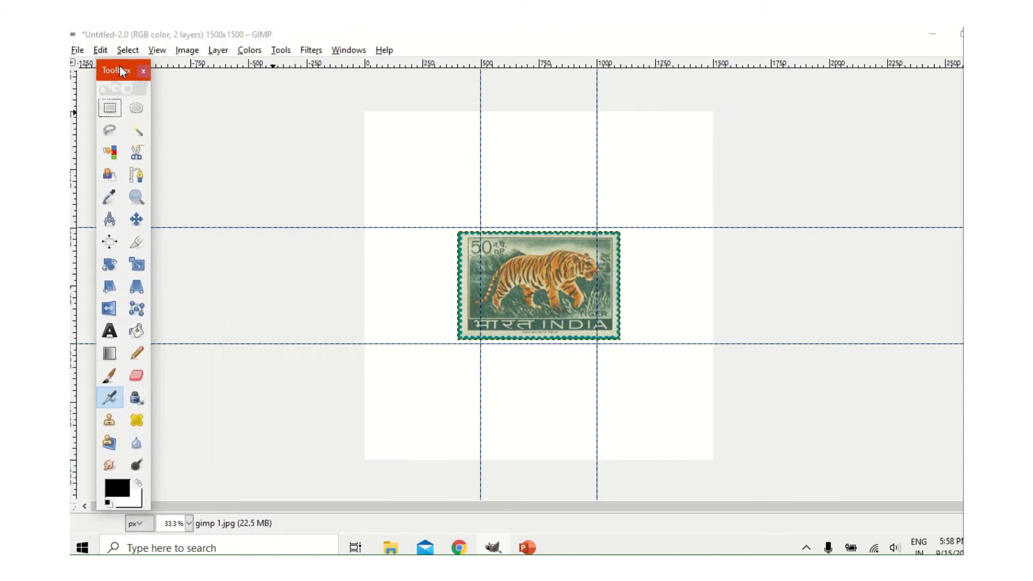
pyautogui.click(141, 219)
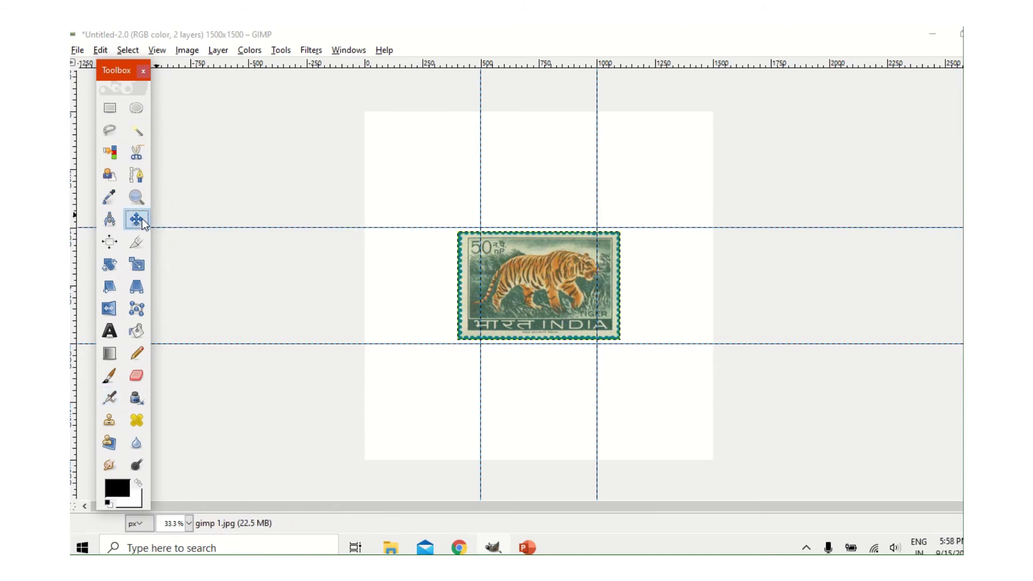
pyautogui.moveTo(505, 266); pyautogui.dragTo(409, 422)
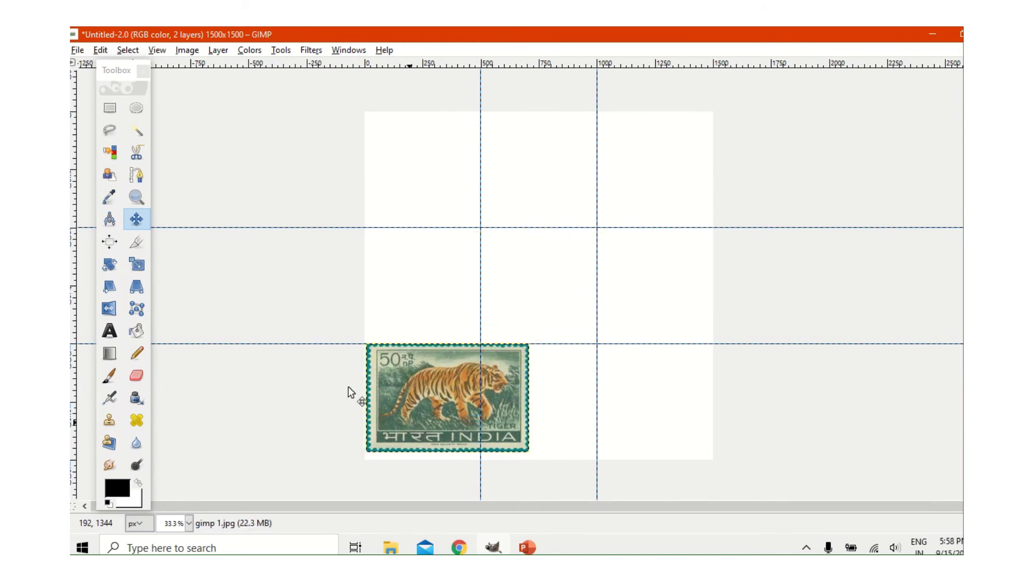
# Scale the tiger stamp down to 501 × 469 px to fit its cell
pyautogui.click(138, 264)
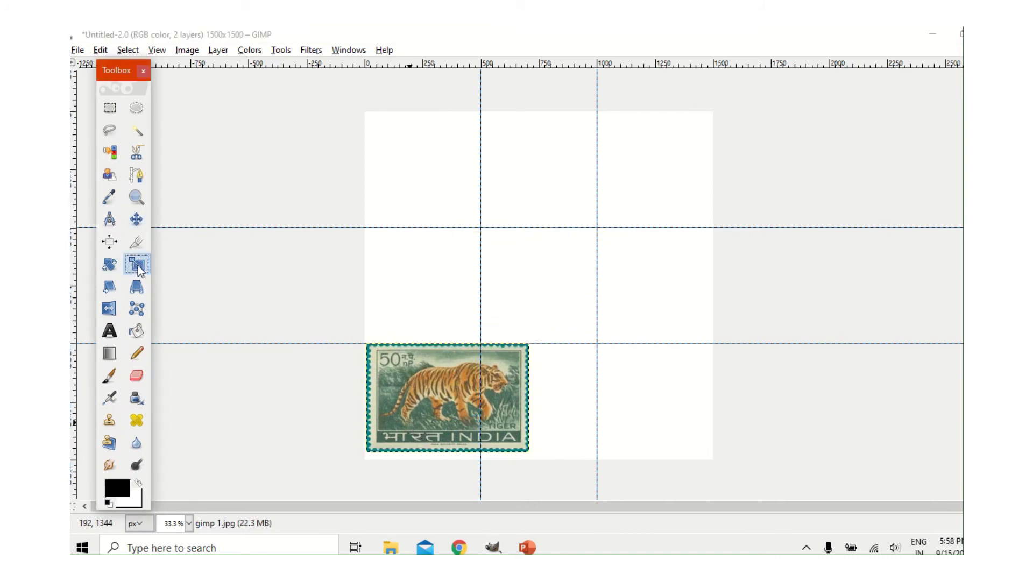
pyautogui.click(476, 412)
pyautogui.moveTo(528, 451); pyautogui.dragTo(482, 456)
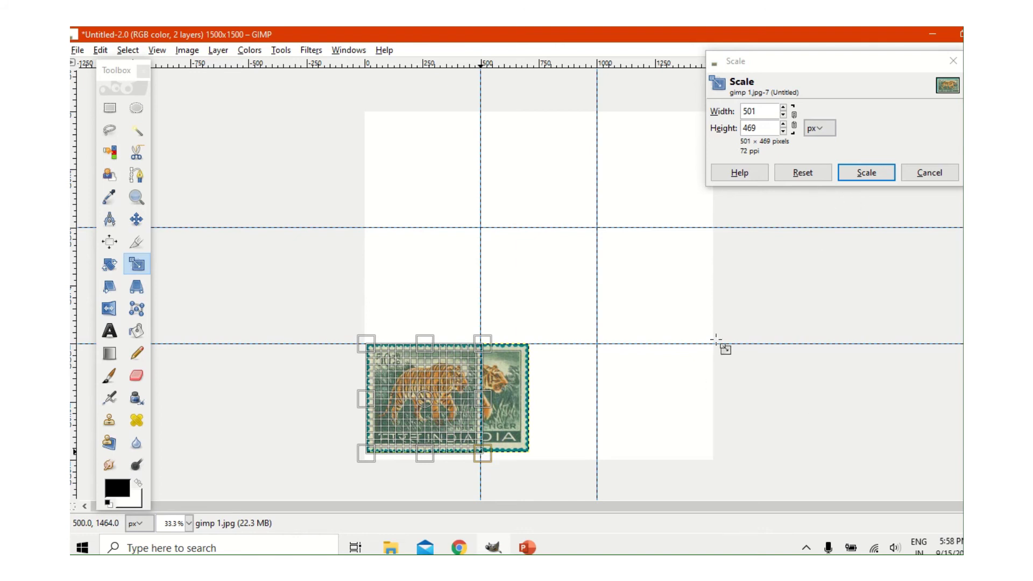
pyautogui.click(869, 171)
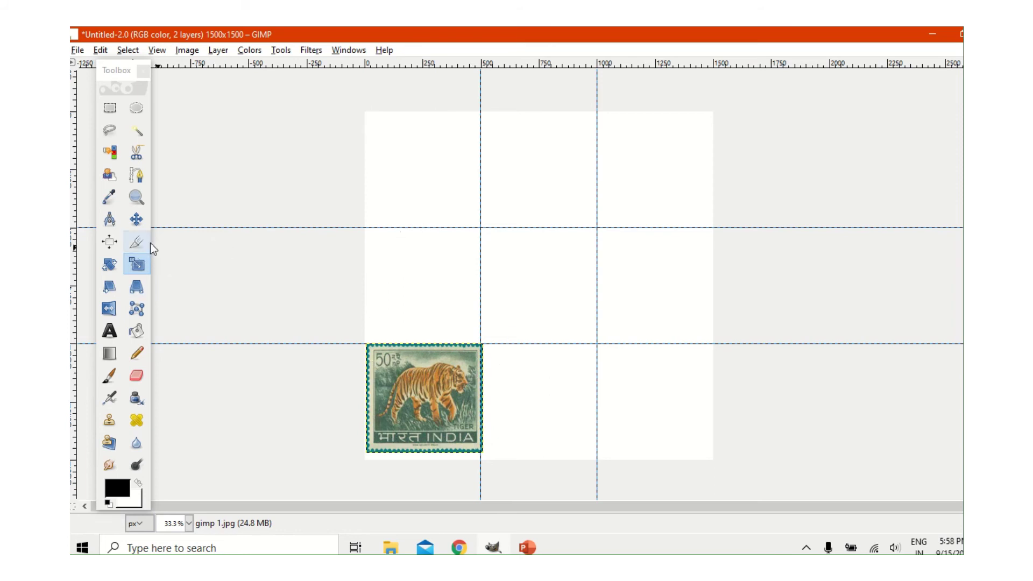
# Open gimp 2.jpg, the 1016 × 630 India flag stamp, from the Desktop
pyautogui.click(77, 49)
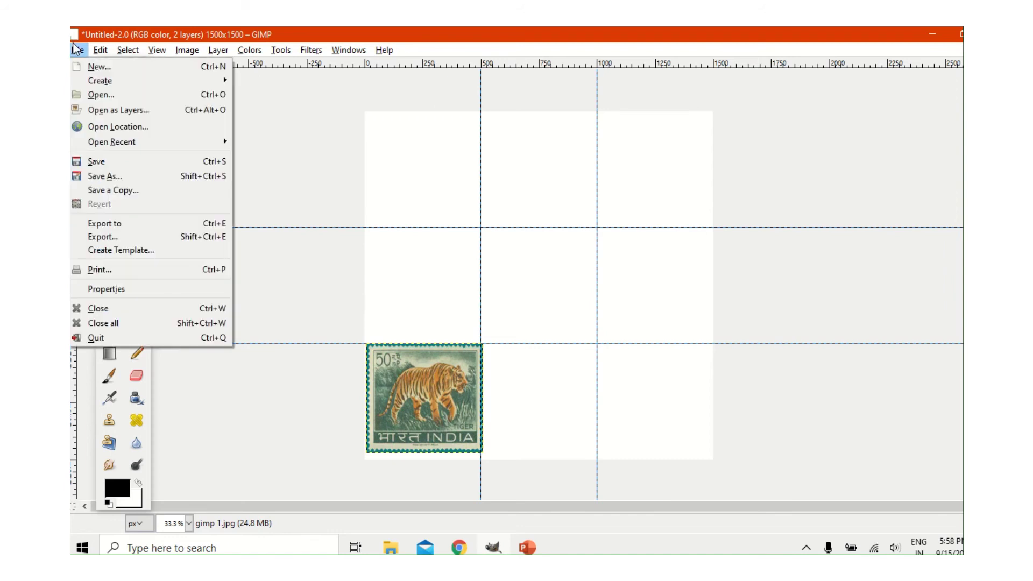
pyautogui.click(102, 95)
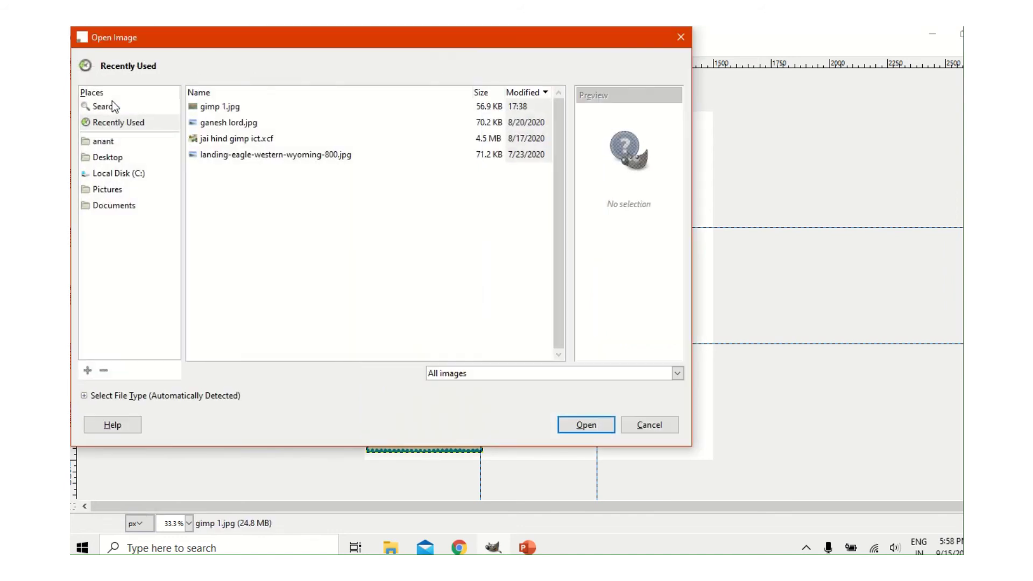
pyautogui.click(128, 159)
pyautogui.click(249, 124)
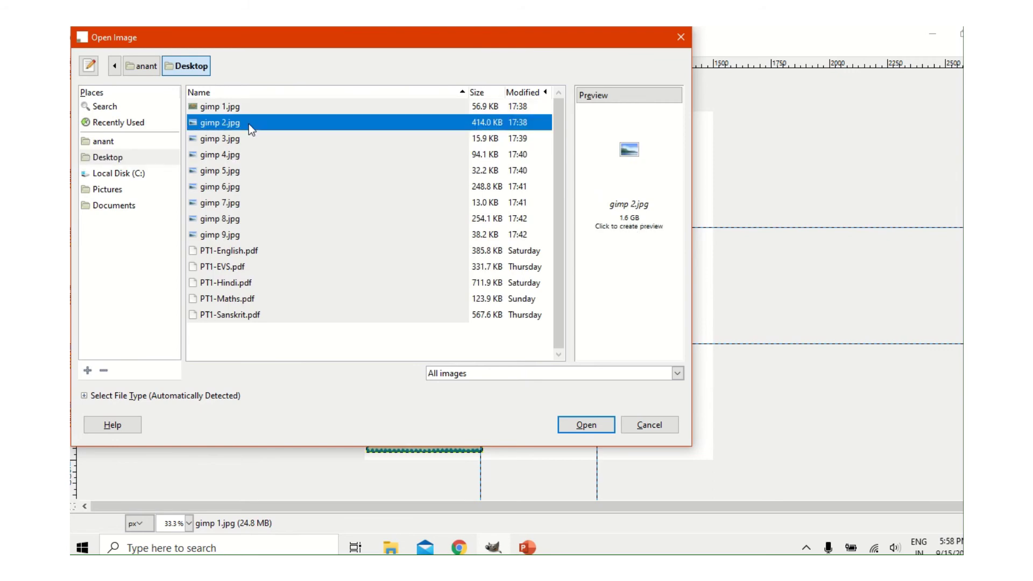
pyautogui.click(626, 152)
pyautogui.moveTo(629, 151); pyautogui.dragTo(684, 318)
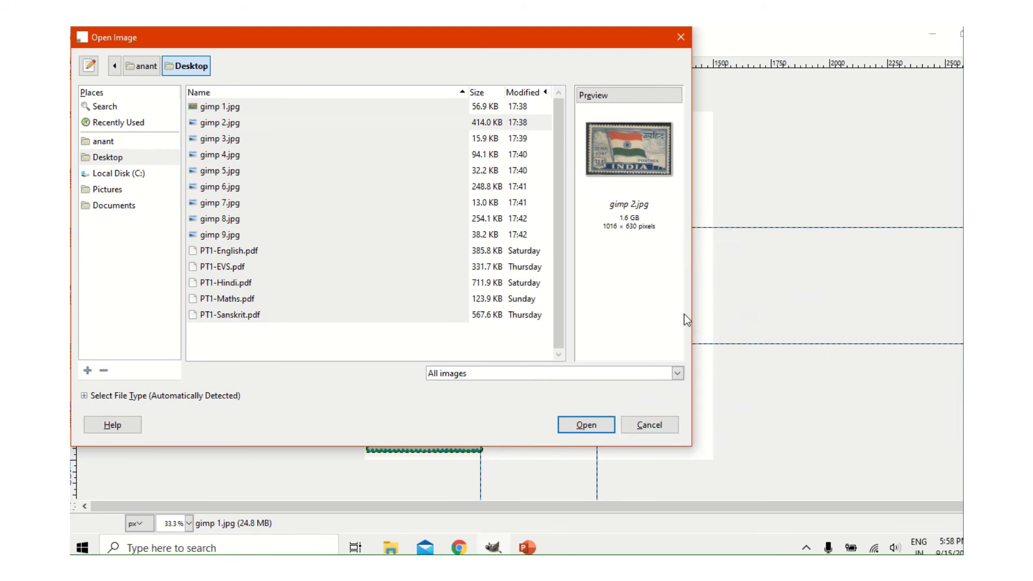
pyautogui.click(588, 429)
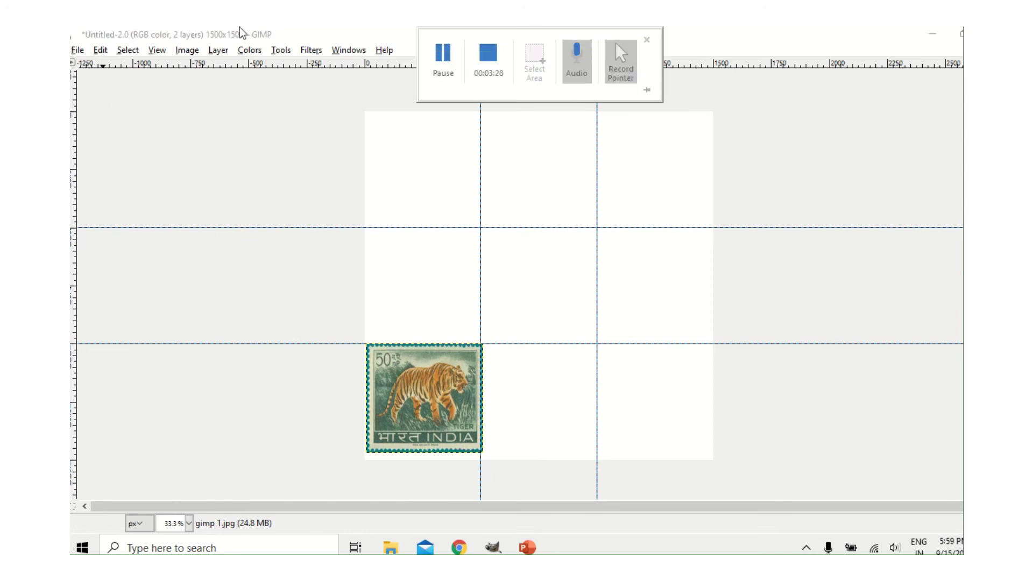
pyautogui.moveTo(430, 33)
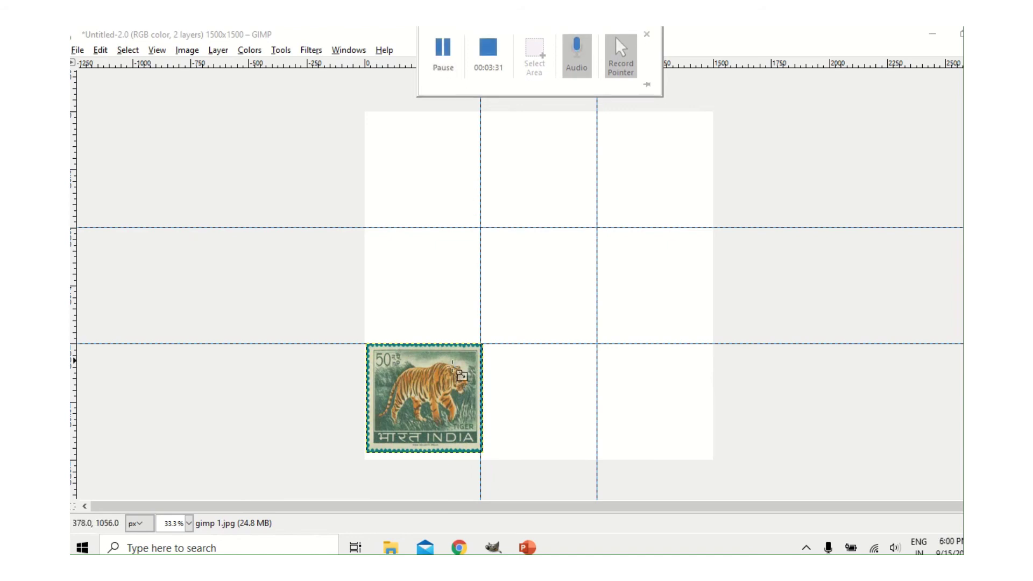
pyautogui.moveTo(489, 546)
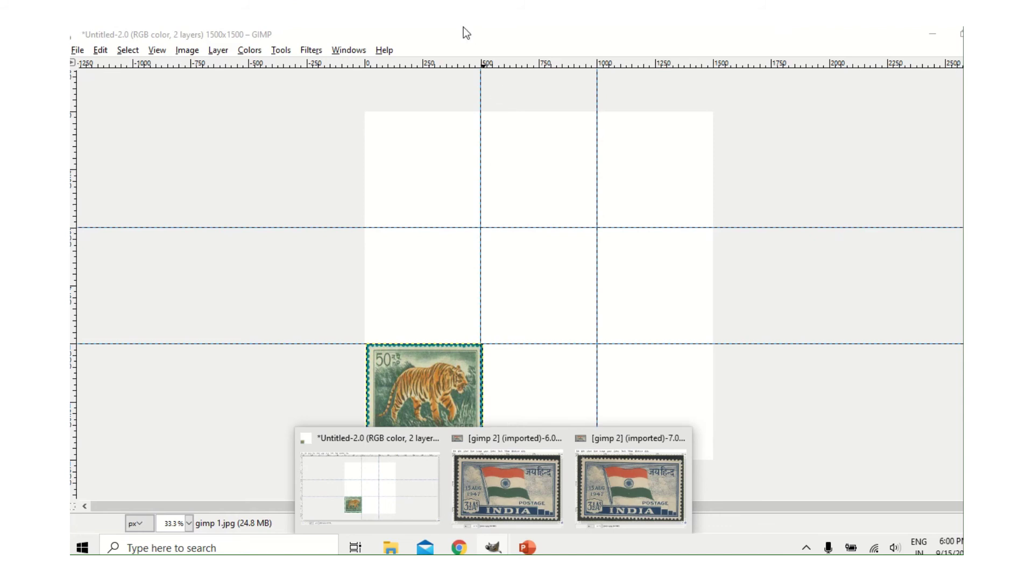
pyautogui.moveTo(466, 32)
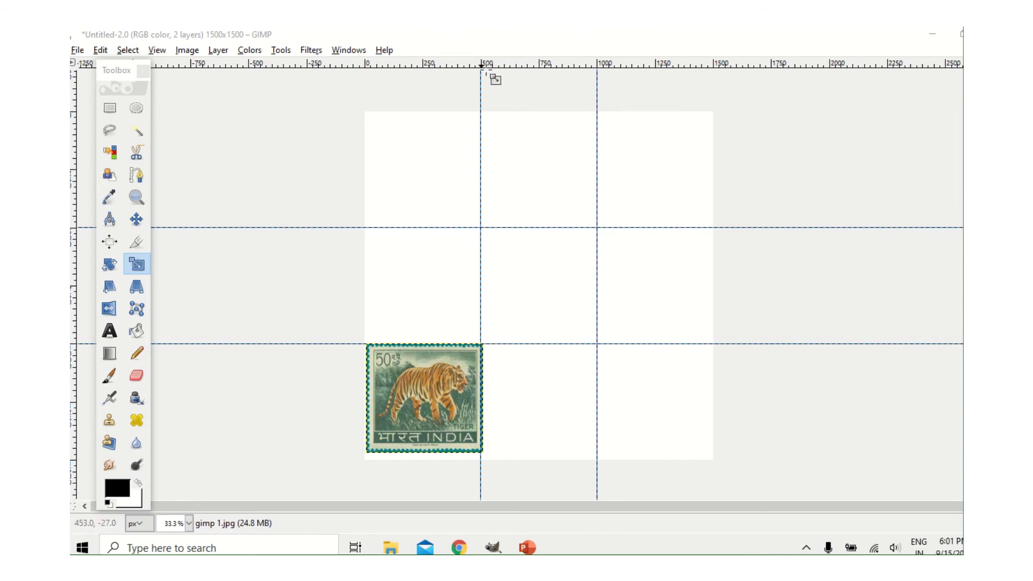
pyautogui.click(441, 55)
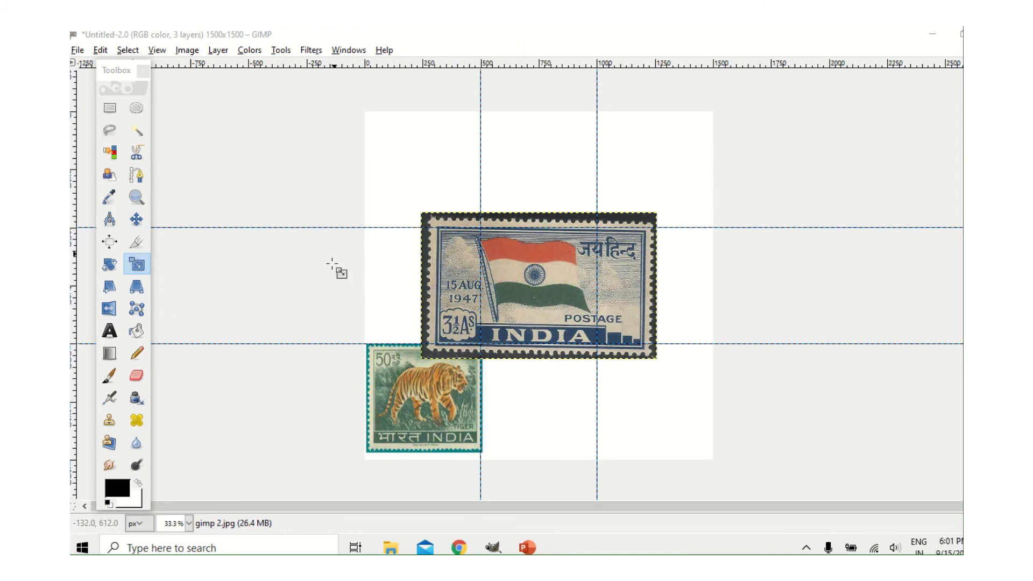
# Scale the flag stamp to 534 × 510 px so it fits the centre cell
pyautogui.click(137, 265)
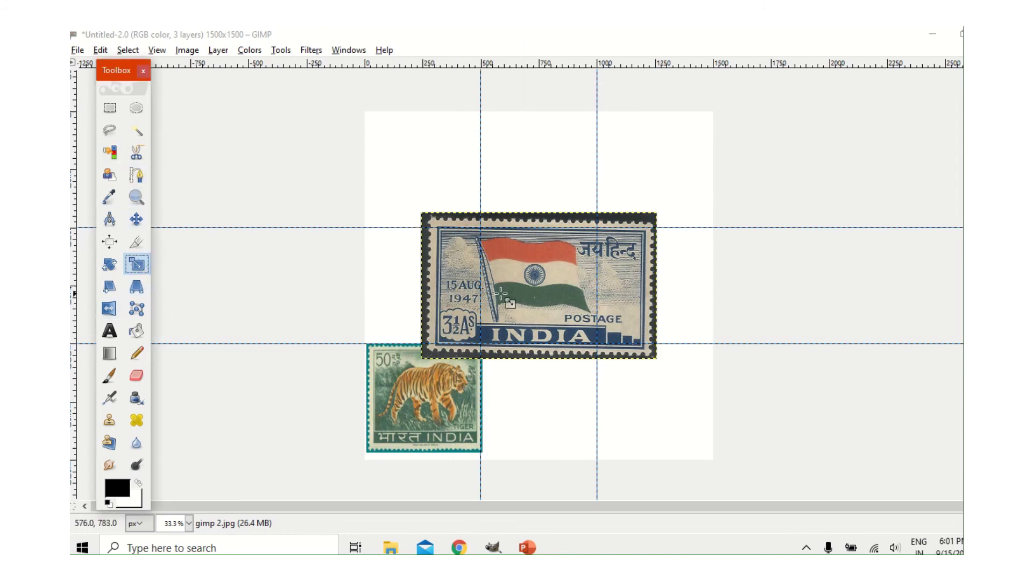
pyautogui.click(508, 247)
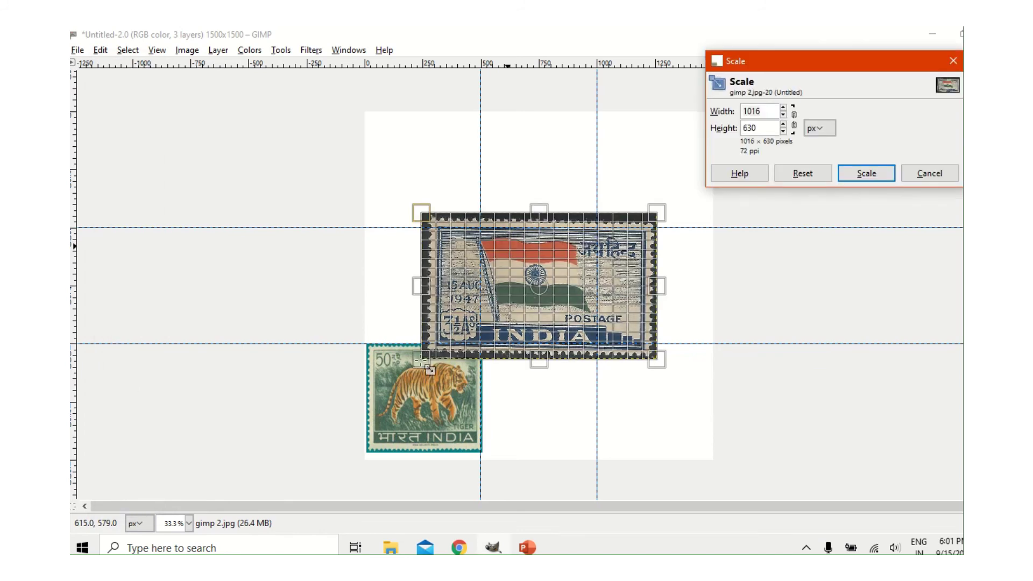
pyautogui.moveTo(410, 345); pyautogui.dragTo(476, 339)
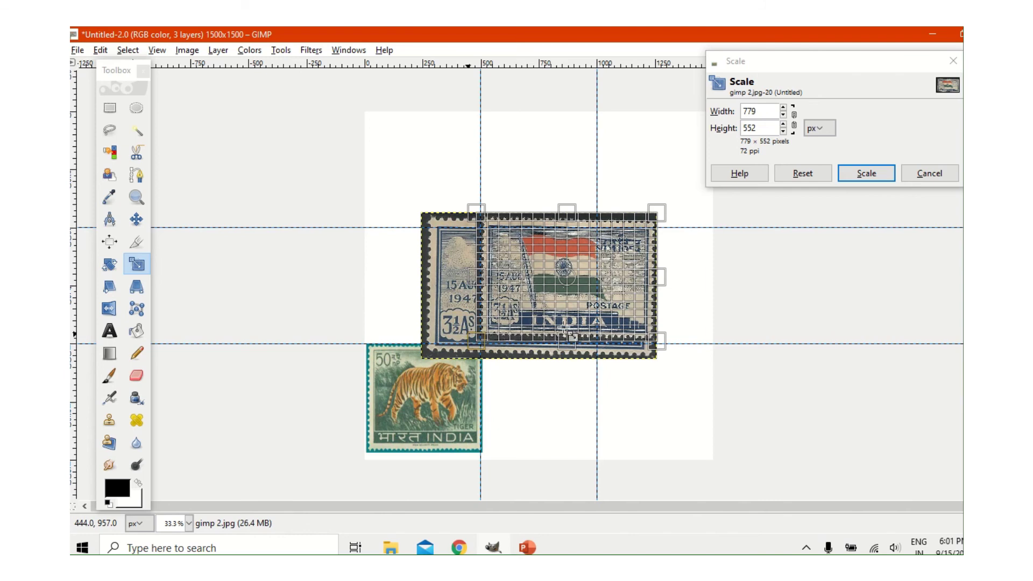
pyautogui.moveTo(663, 282); pyautogui.dragTo(610, 288)
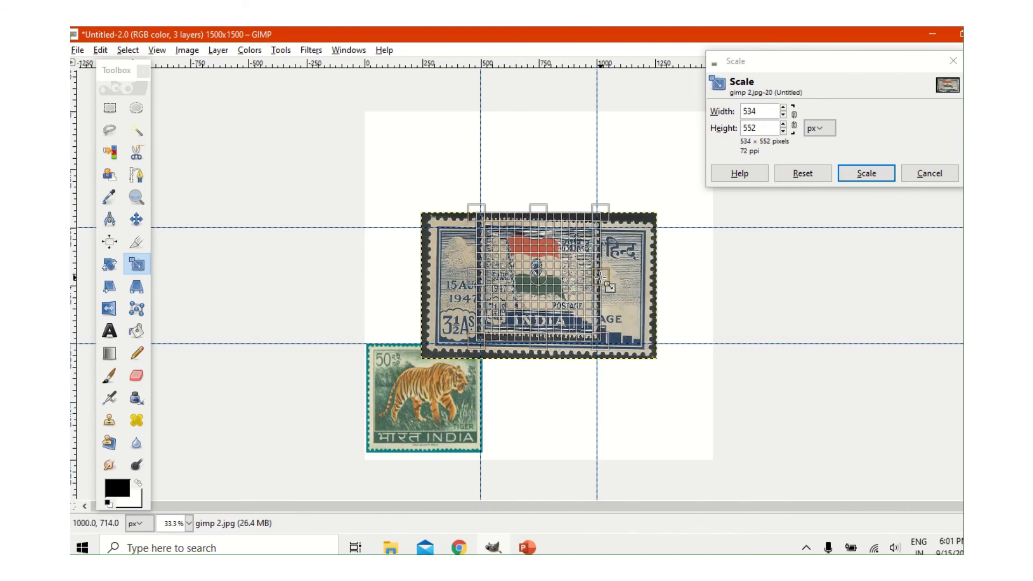
pyautogui.click(865, 173)
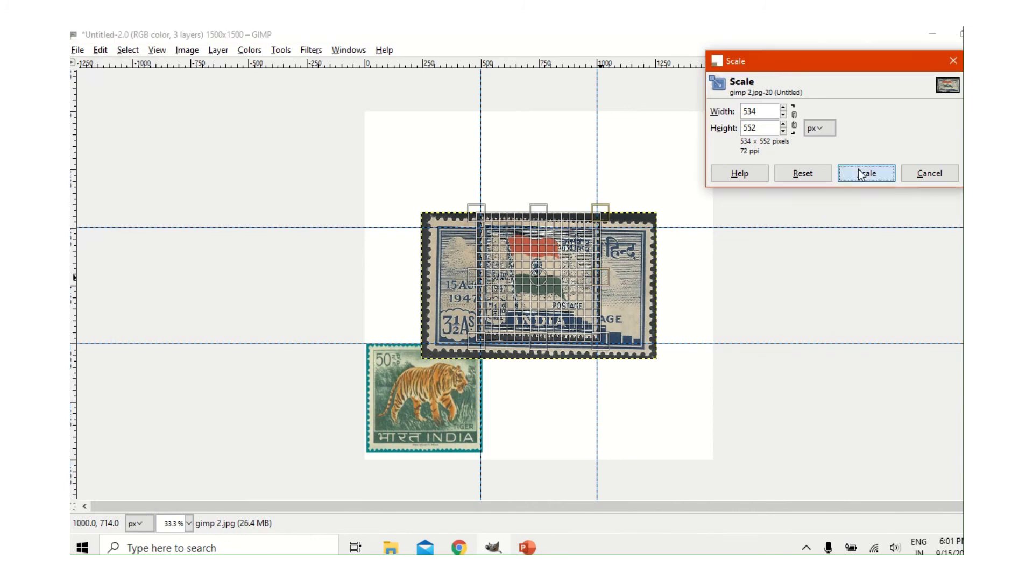
pyautogui.click(547, 248)
pyautogui.moveTo(537, 204); pyautogui.dragTo(531, 214)
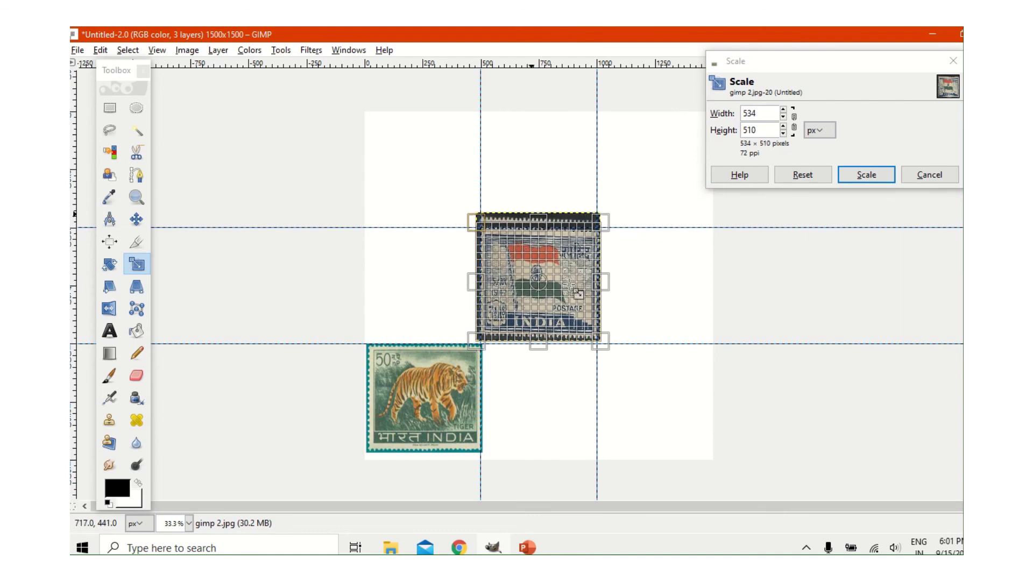
pyautogui.click(873, 178)
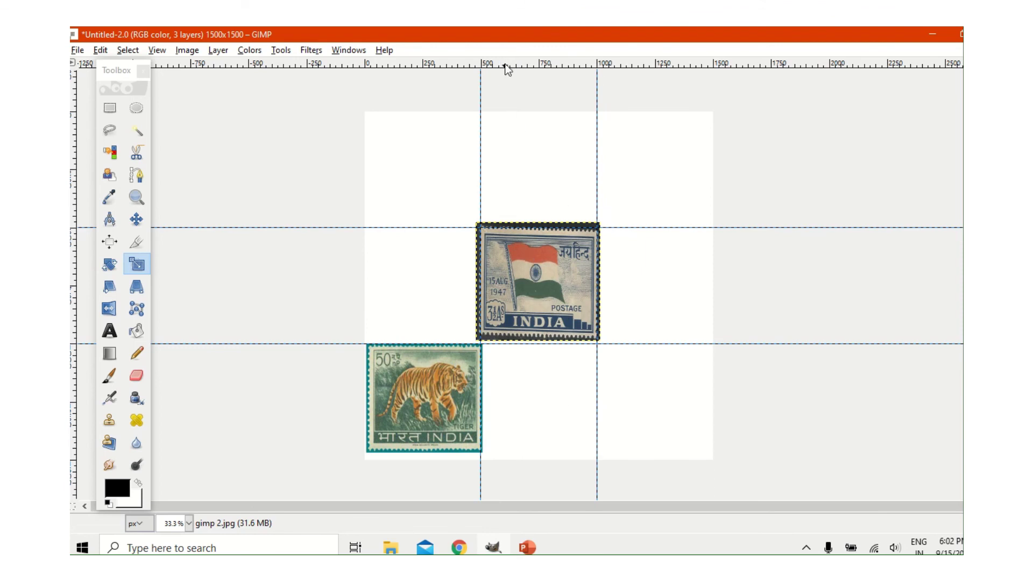
# Move the elephant stamp layer into the middle-left grid cell
pyautogui.moveTo(473, 27)
pyautogui.click(439, 50)
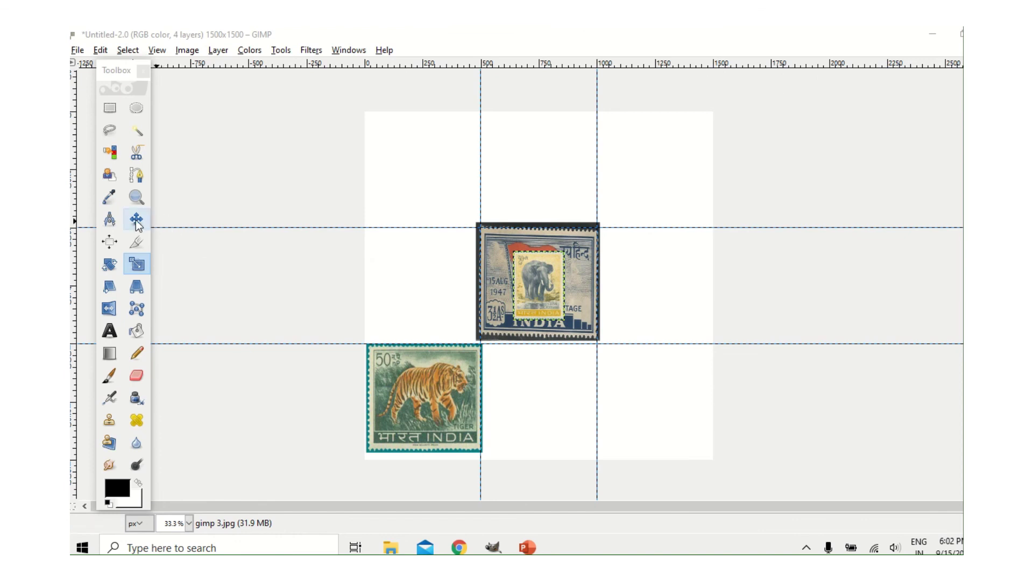
pyautogui.click(136, 219)
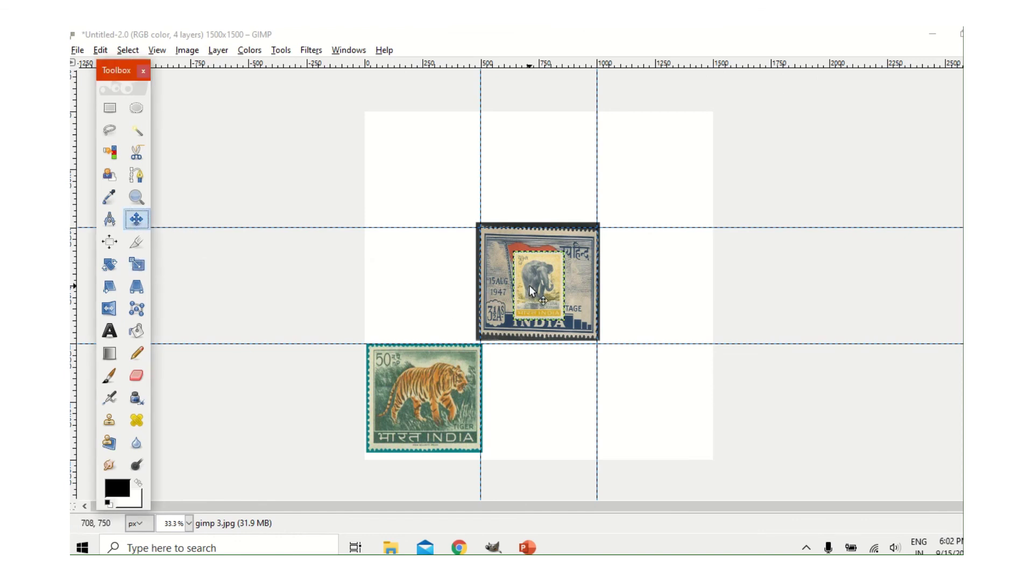
pyautogui.moveTo(508, 287); pyautogui.dragTo(391, 299)
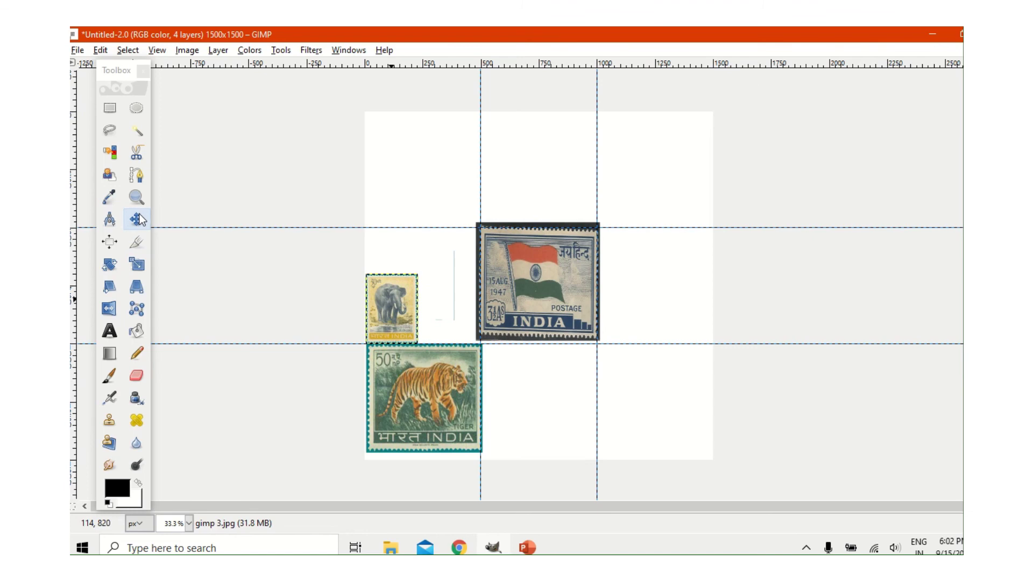
# Scale the elephant stamp to about 493×516 px so it fills the middle-left cell
pyautogui.click(137, 264)
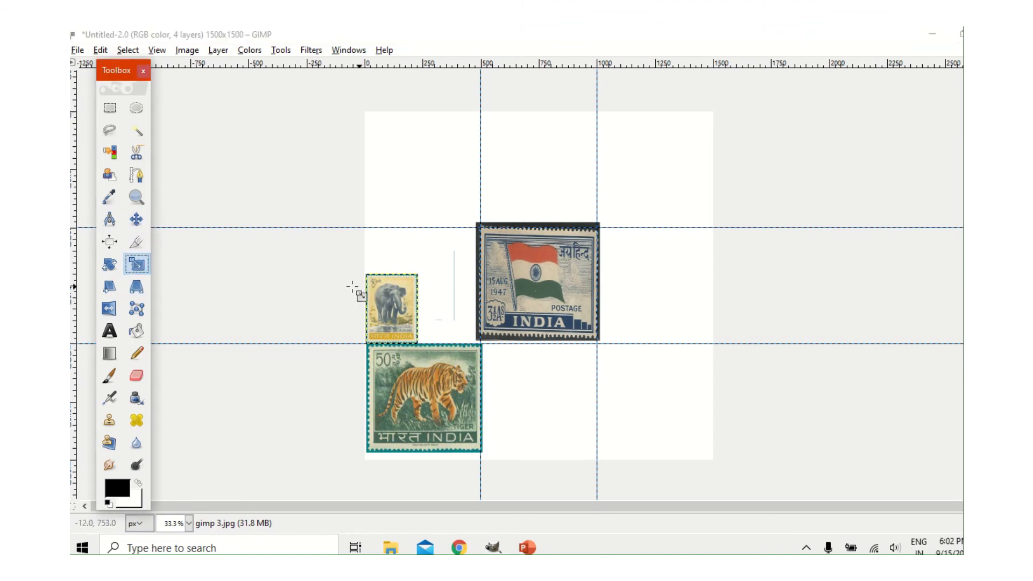
pyautogui.click(392, 301)
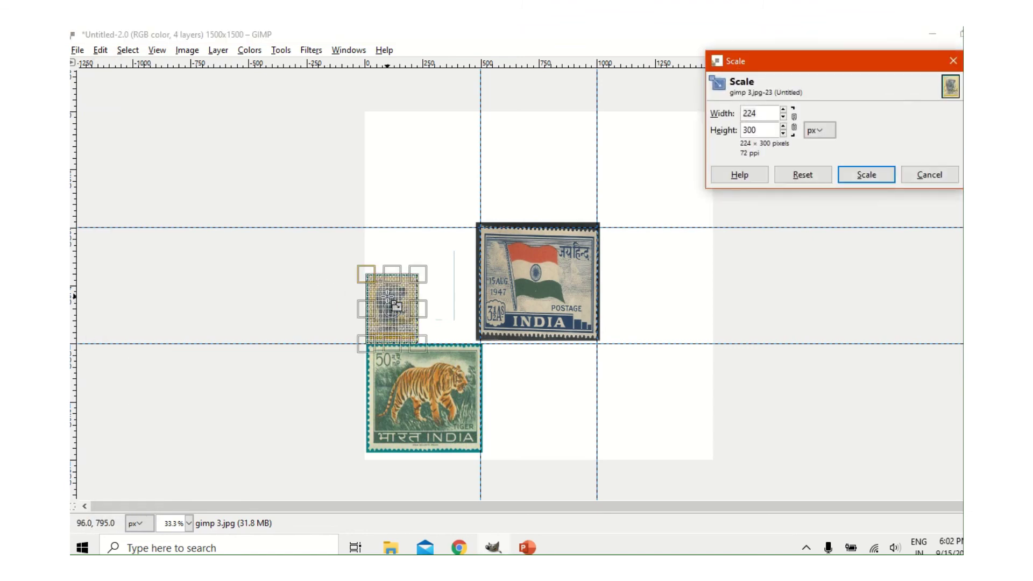
pyautogui.moveTo(423, 306); pyautogui.dragTo(433, 230)
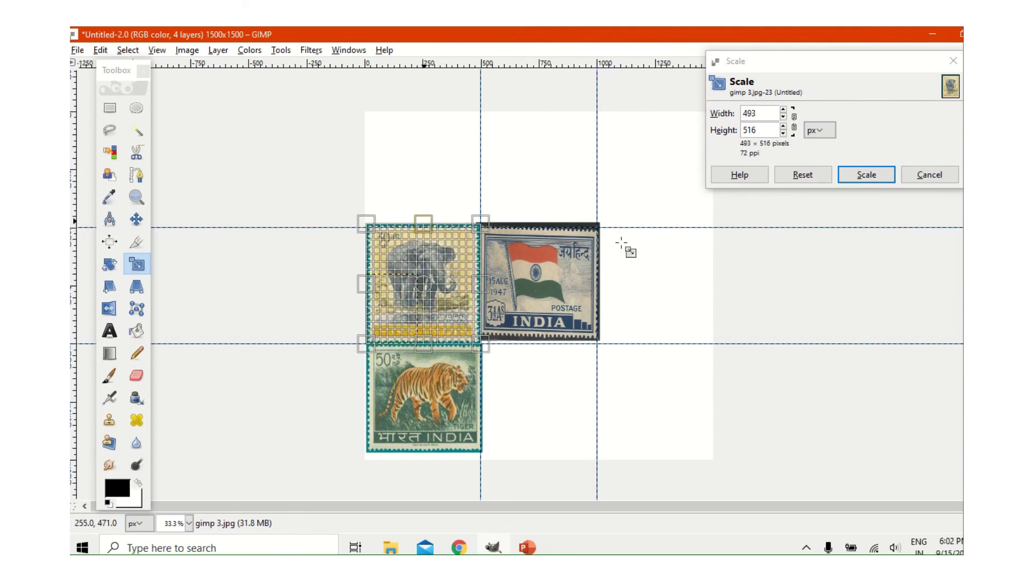
pyautogui.click(847, 181)
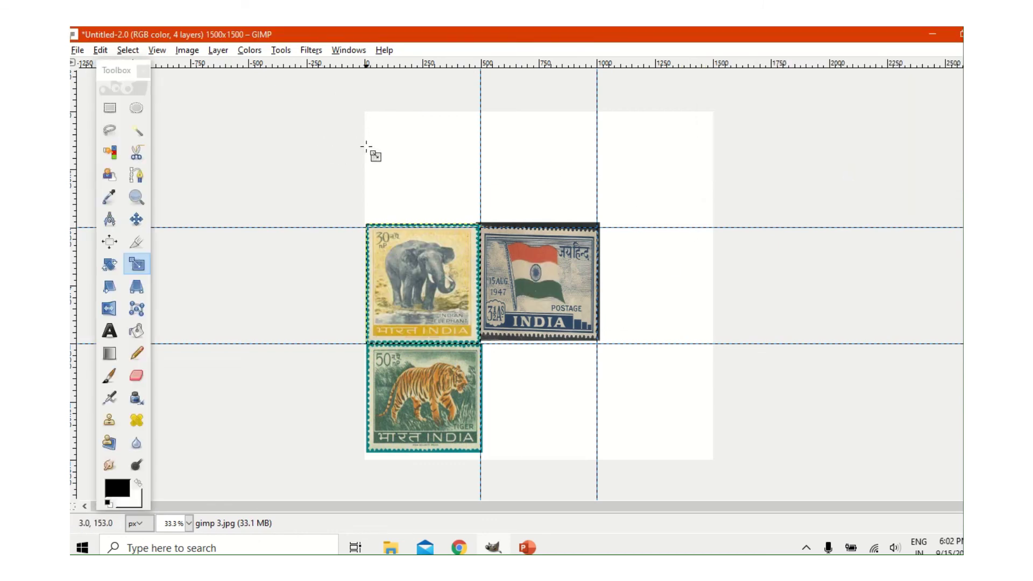
# Paste the remaining stamp images as layers and move the Ashoka pillar stamp to the top-right cell
pyautogui.moveTo(468, 28)
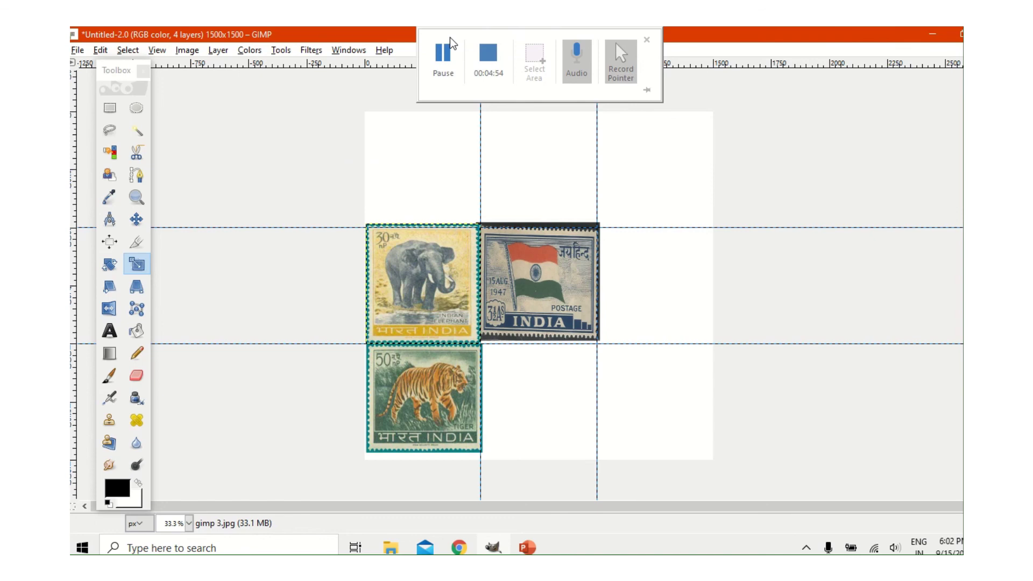
pyautogui.click(444, 47)
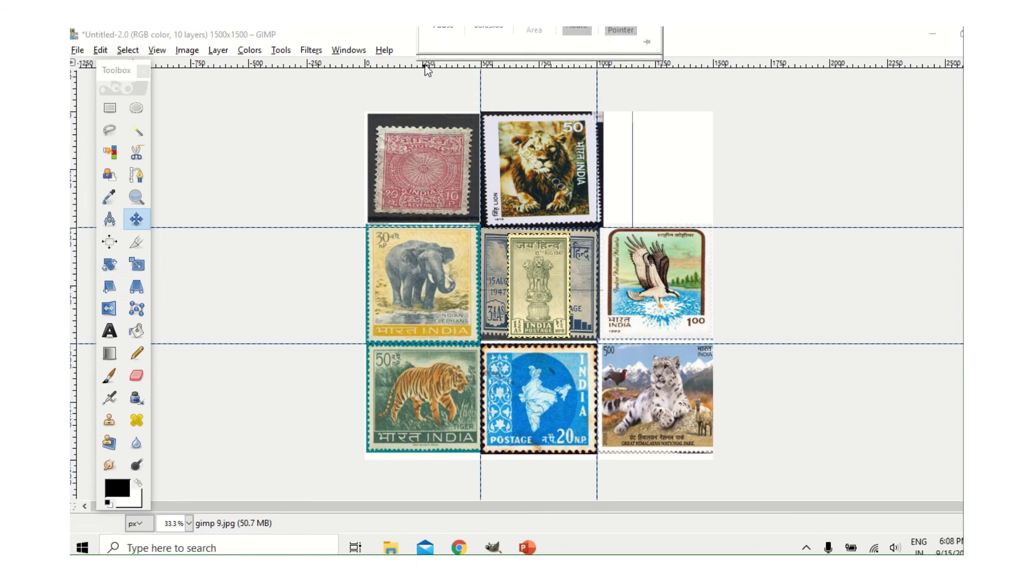
pyautogui.moveTo(451, 32)
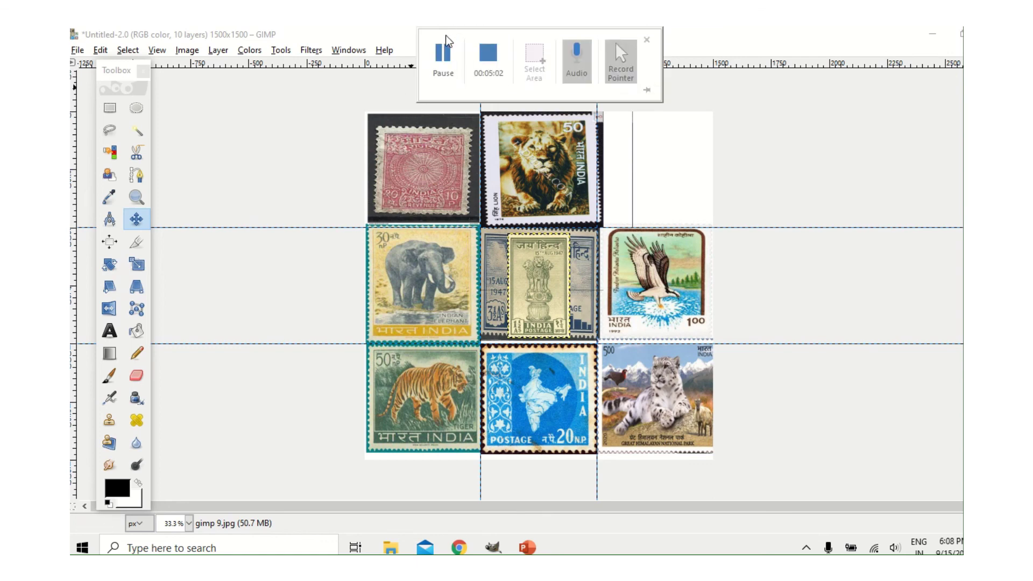
pyautogui.click(441, 77)
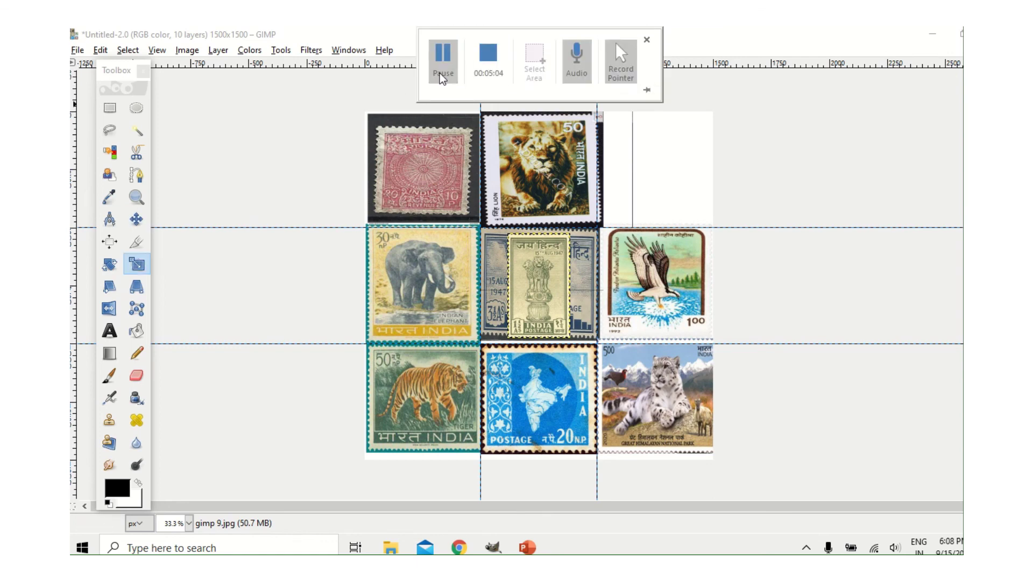
pyautogui.click(138, 221)
pyautogui.moveTo(544, 285); pyautogui.dragTo(614, 182)
# Scale the Ashoka pillar stamp to about 471×492 px, widening and stretching it to the cell's top
pyautogui.click(148, 267)
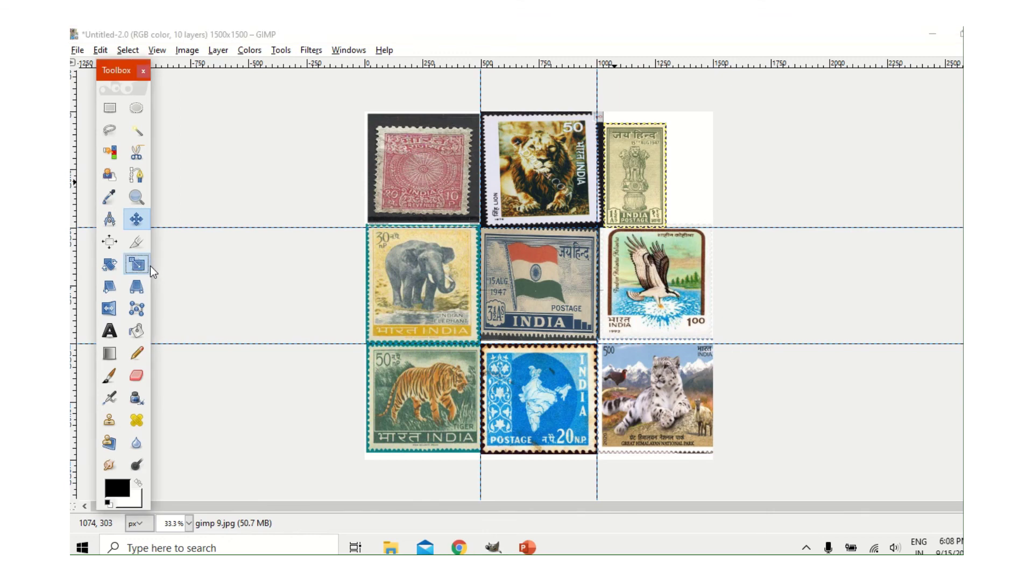
pyautogui.click(619, 170)
pyautogui.moveTo(675, 176); pyautogui.dragTo(720, 192)
pyautogui.moveTo(668, 126); pyautogui.dragTo(668, 119)
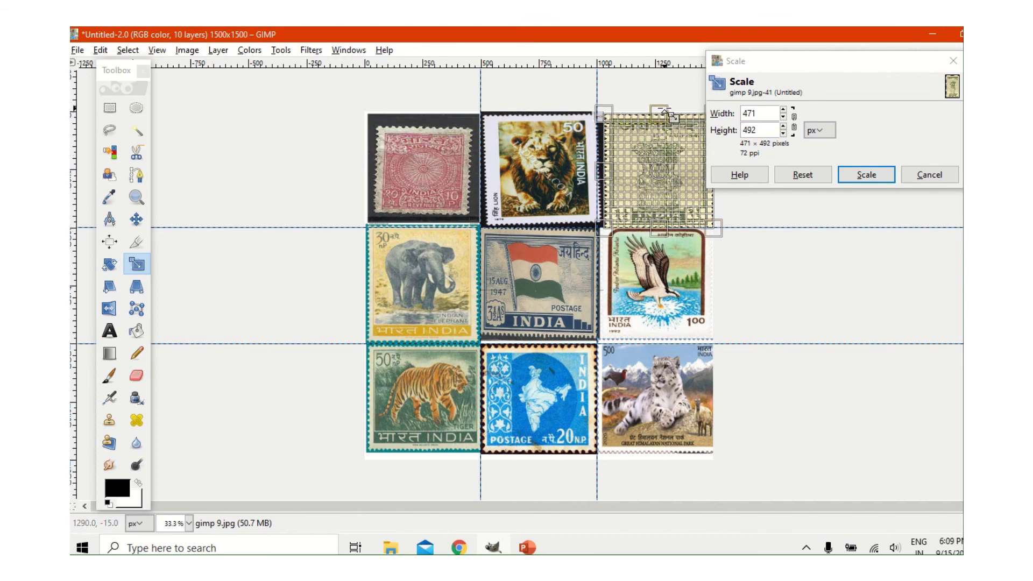
pyautogui.click(866, 174)
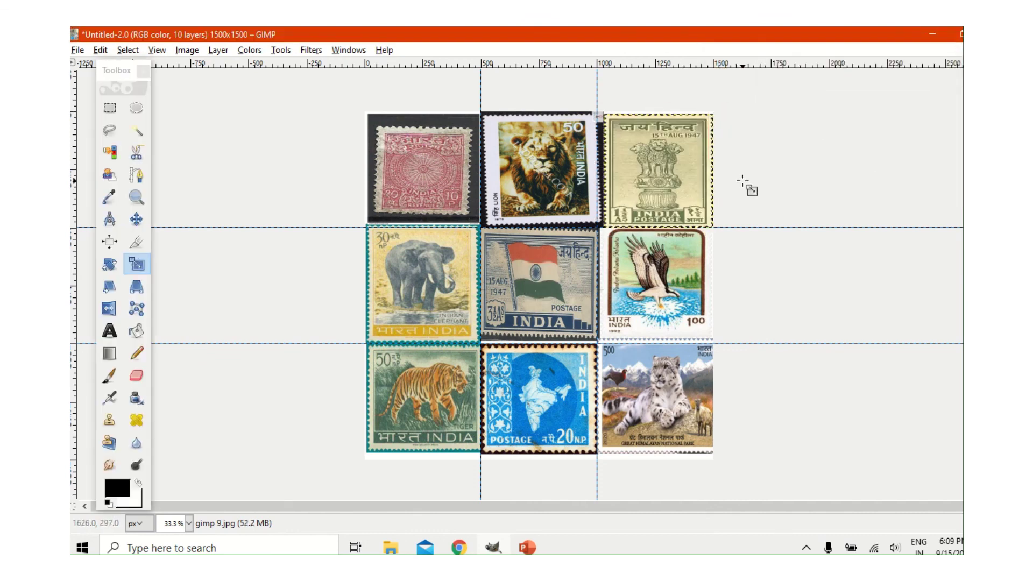